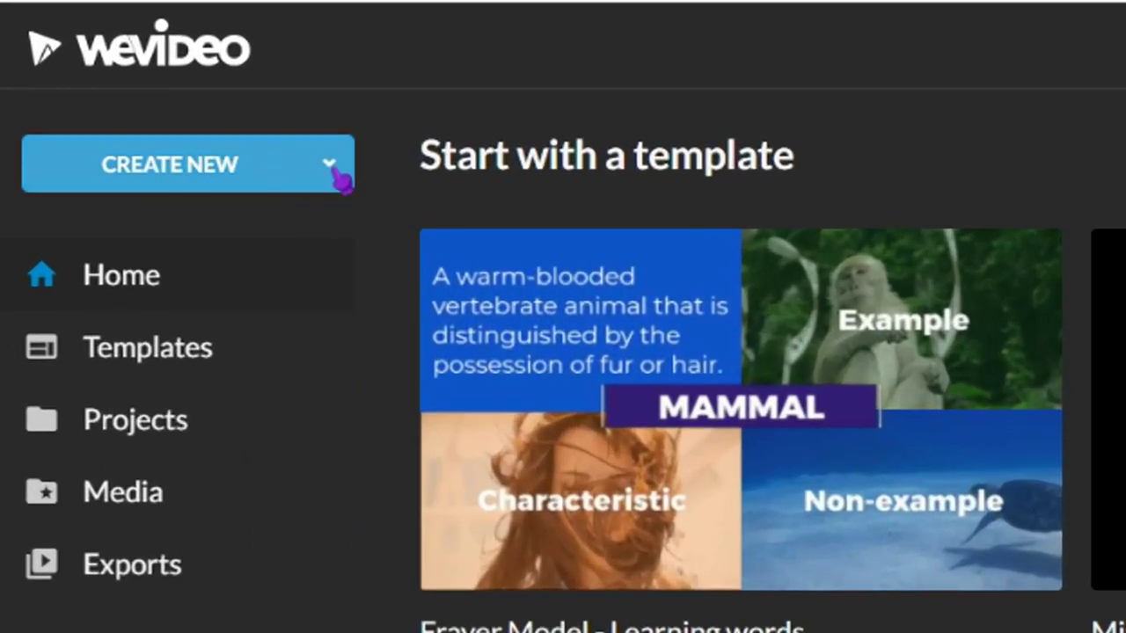
Start a new Recording project from Create New to reach the Record from dialog
click(134, 141)
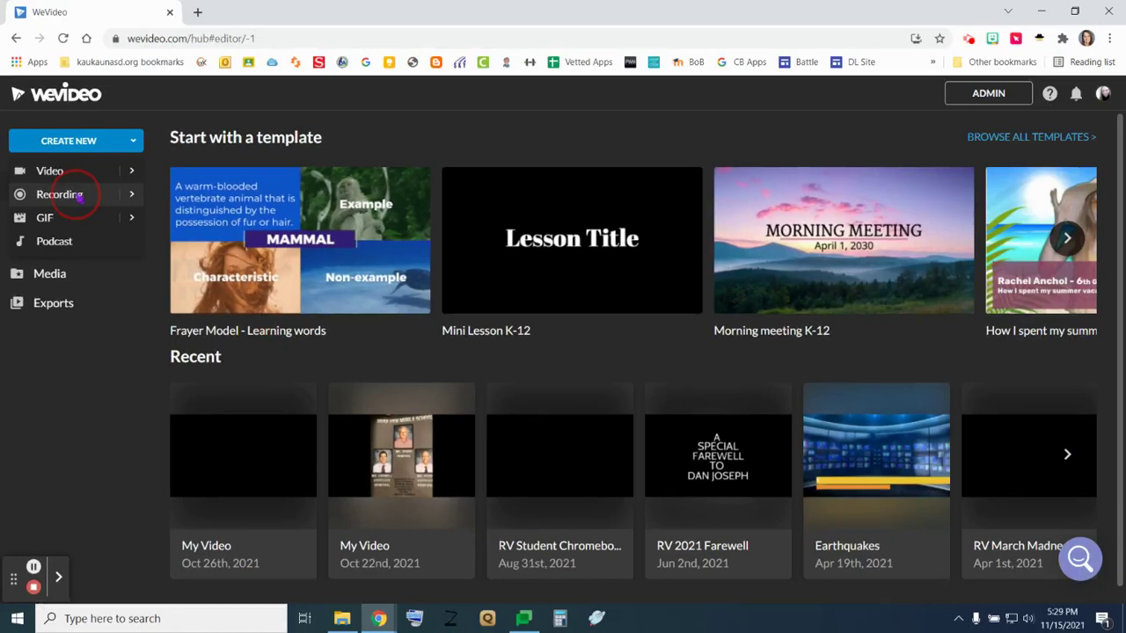
click(176, 299)
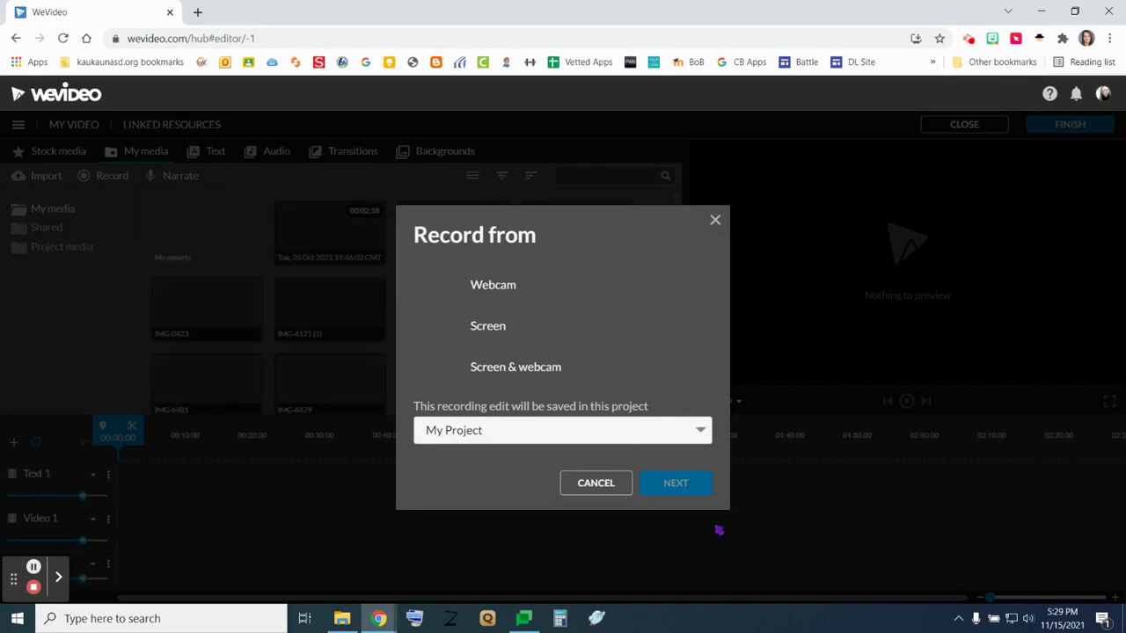
Choose Webcam, allow Chrome's storage and camera permissions, then cancel the recorder without recording
click(518, 294)
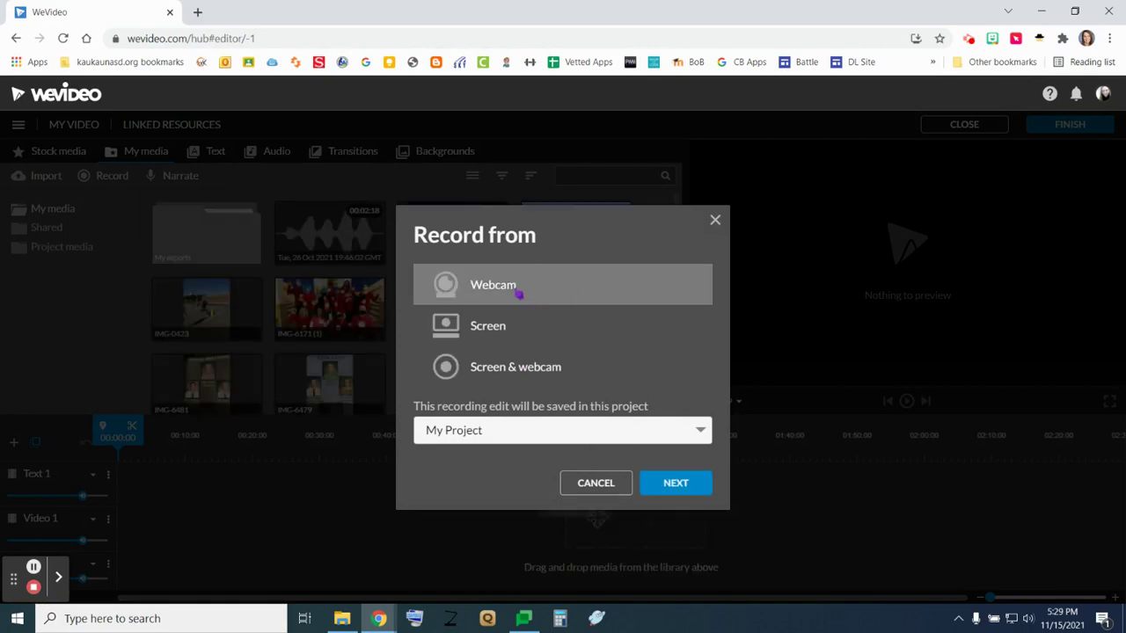
click(683, 484)
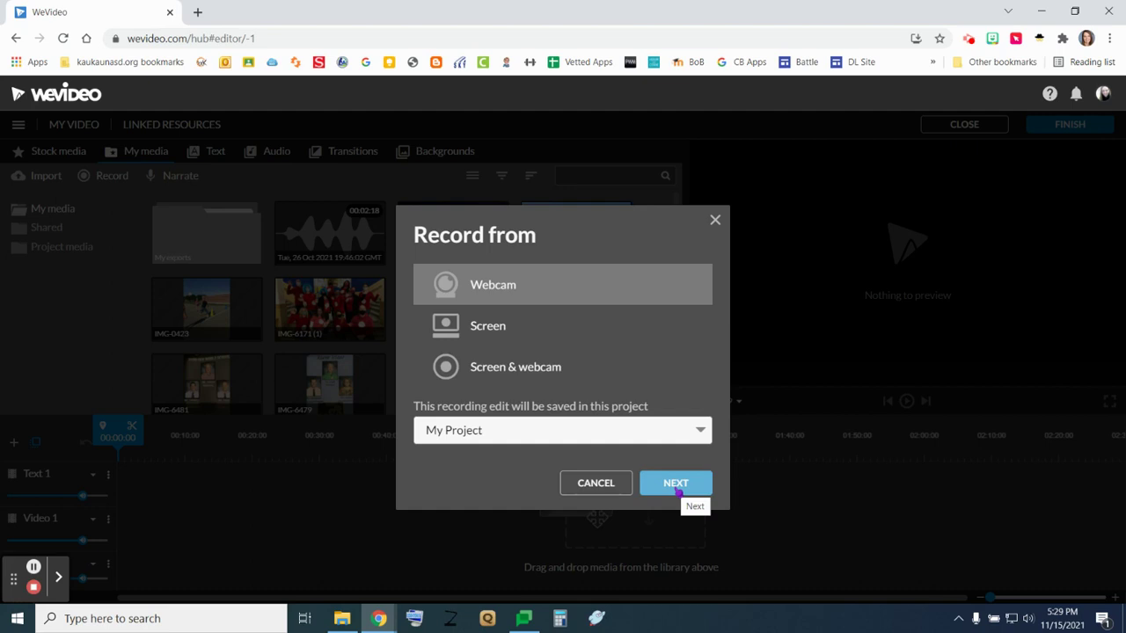
click(674, 485)
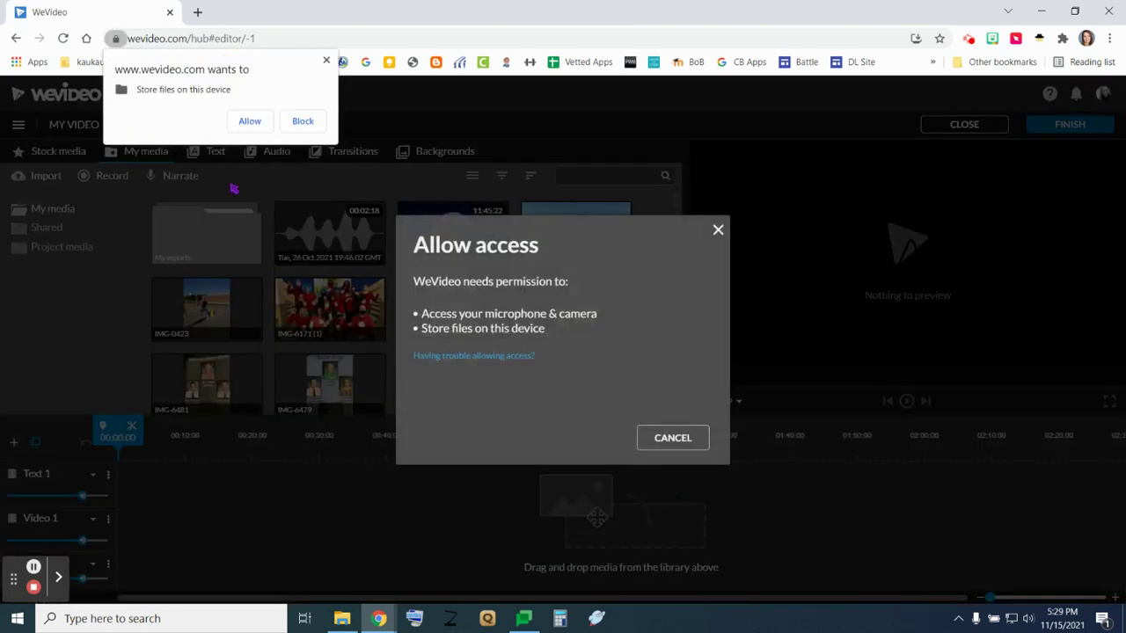
click(250, 121)
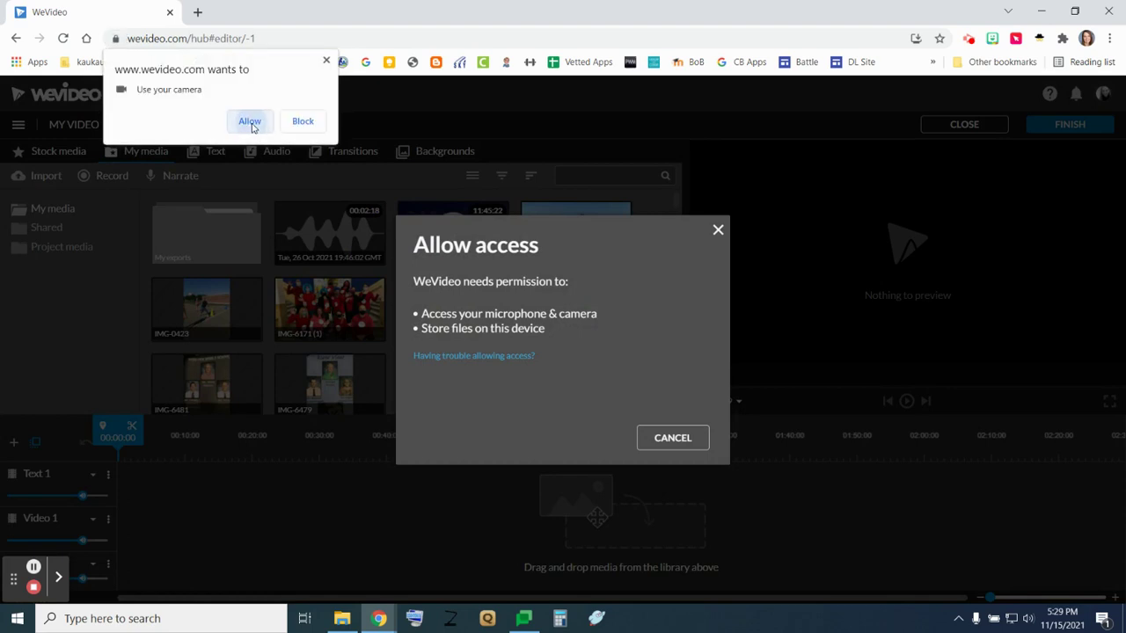
click(250, 122)
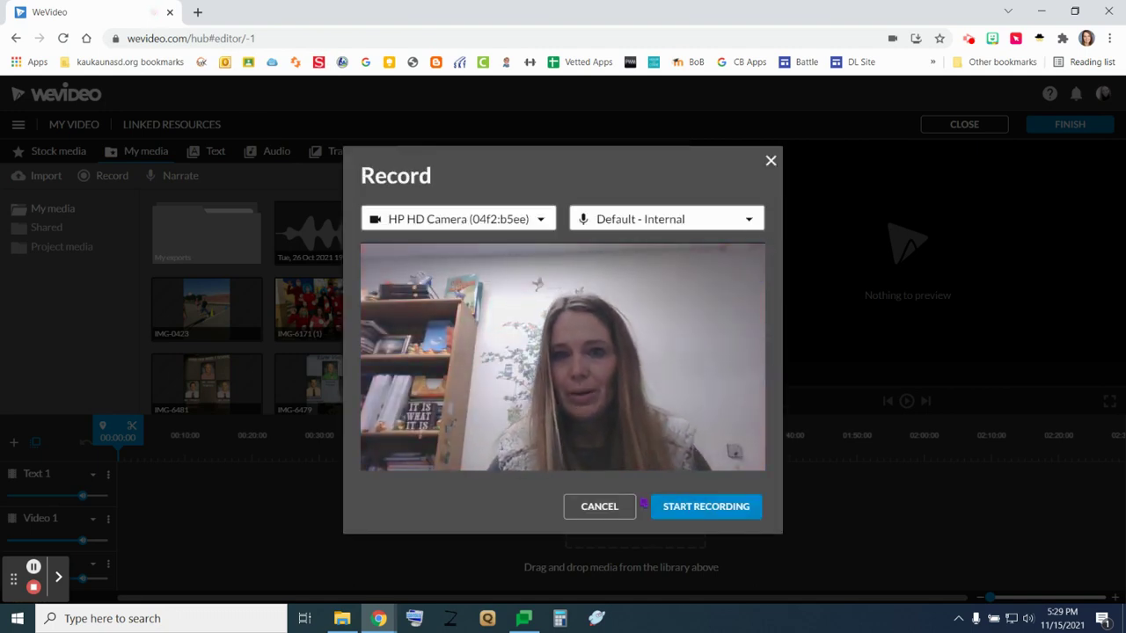
click(596, 507)
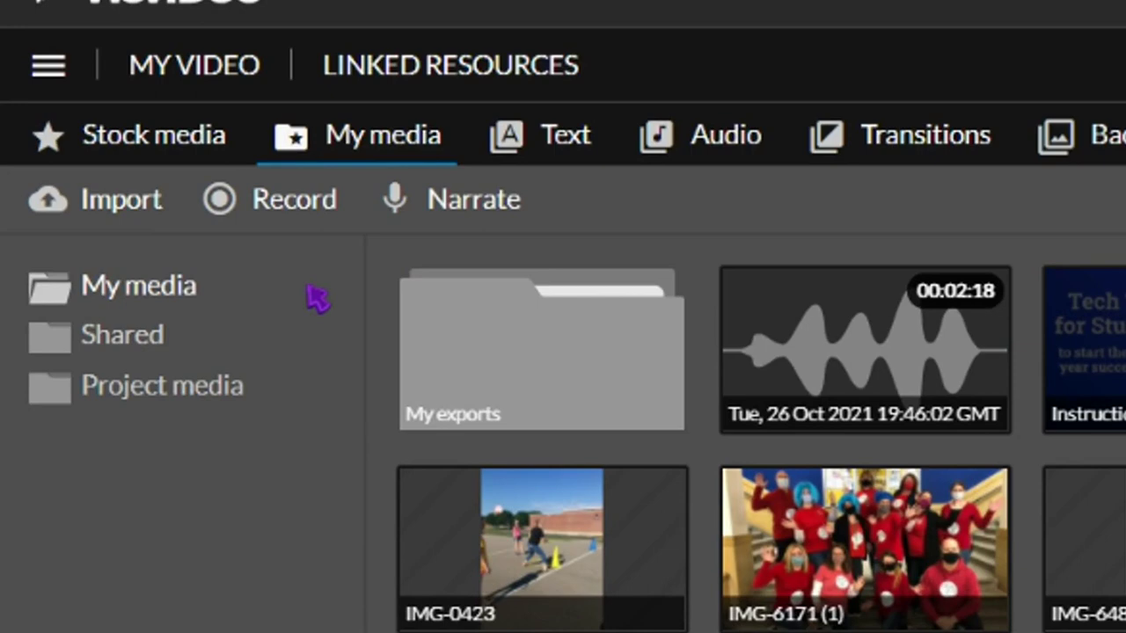
Record a 43-second spoken narration with the Narrate recorder and stop it to reach Preview
click(459, 213)
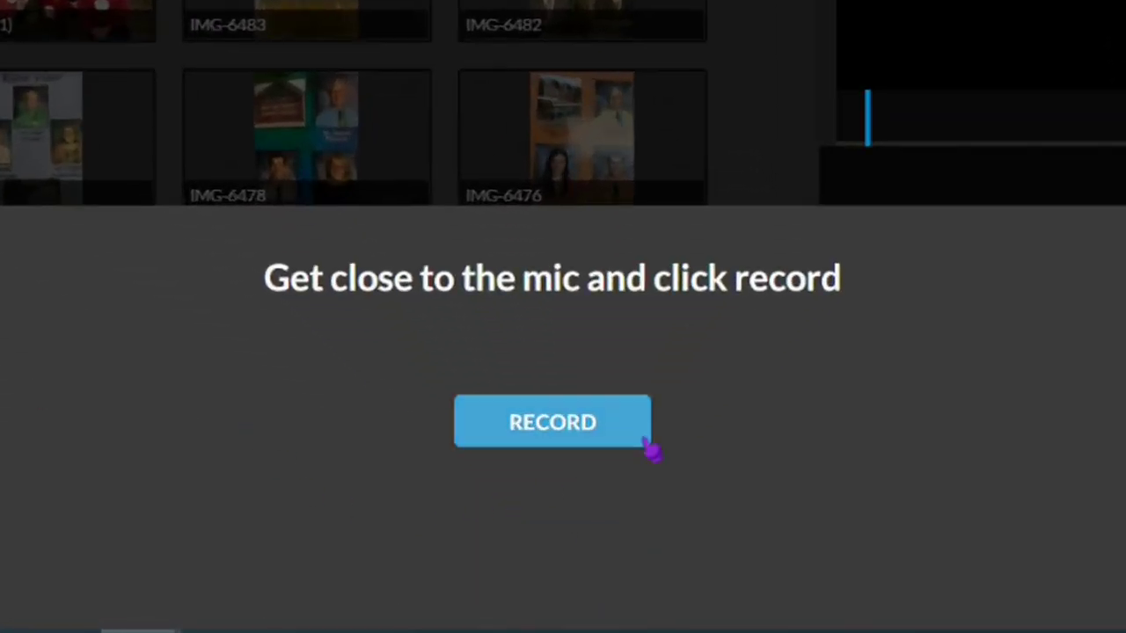
click(609, 440)
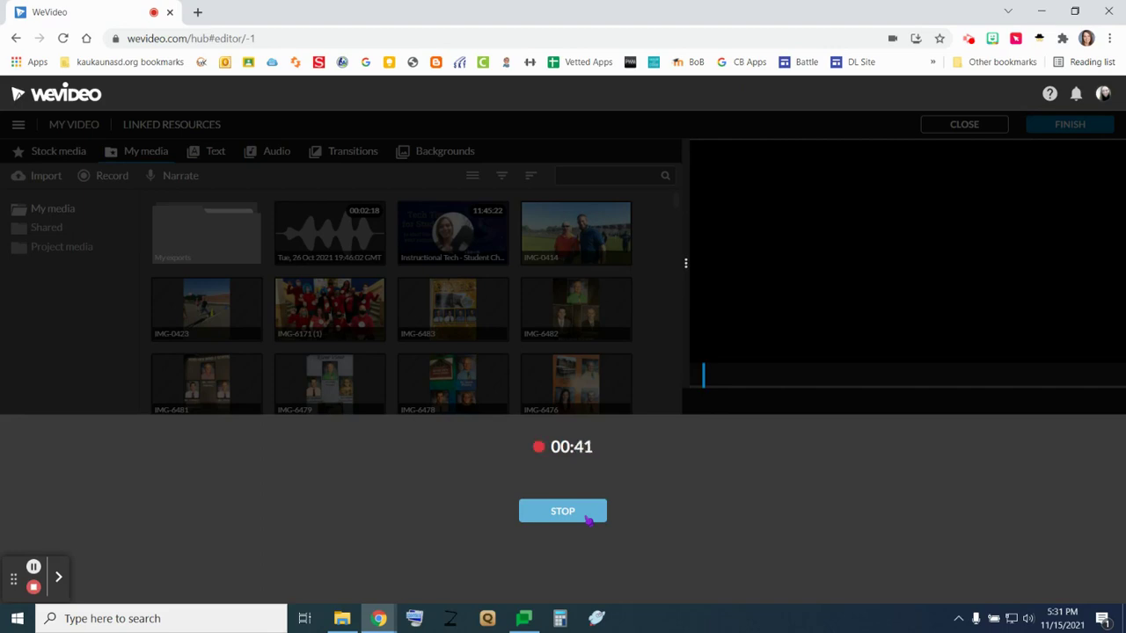
click(587, 519)
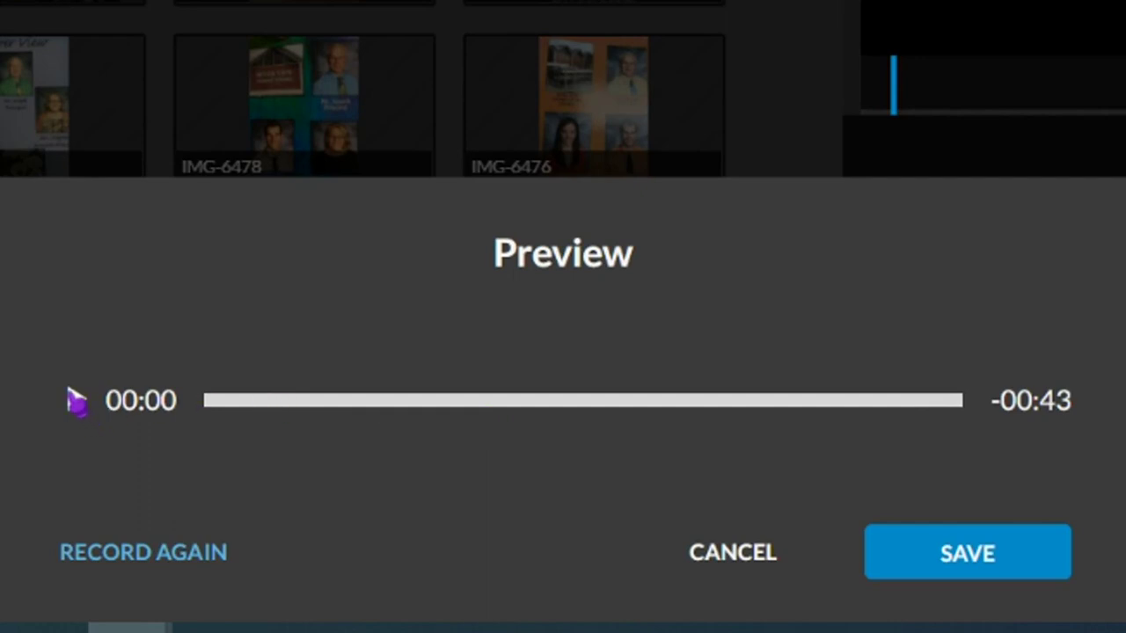
Preview the narration, save it to Voiceover 1, and test timeline playback from the start
click(76, 402)
click(76, 402)
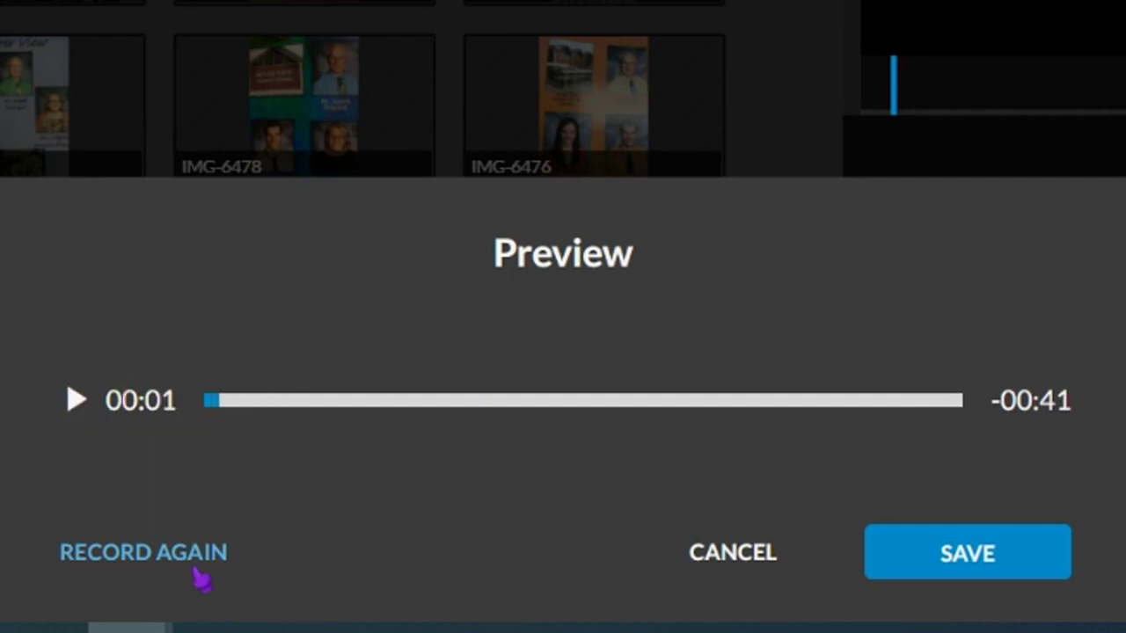
click(994, 561)
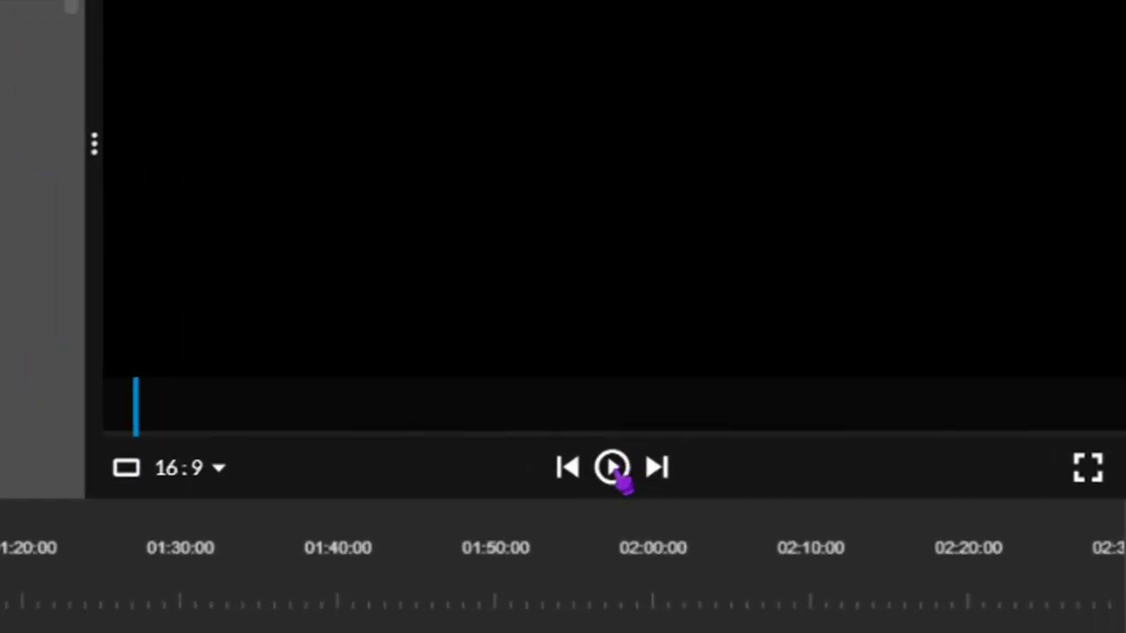
click(613, 468)
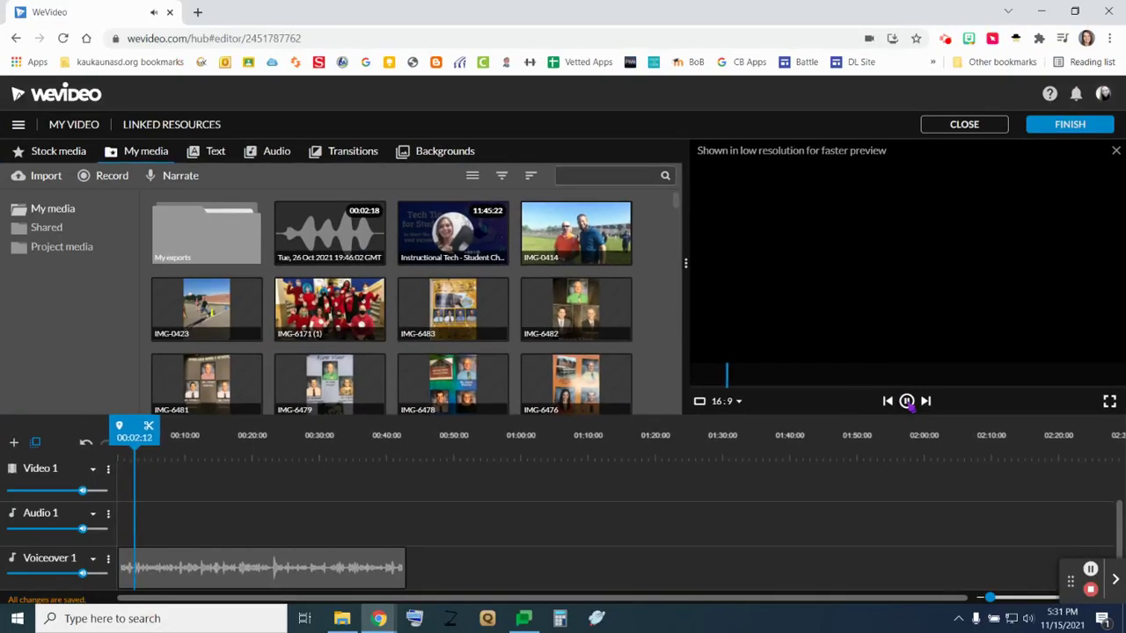
click(907, 402)
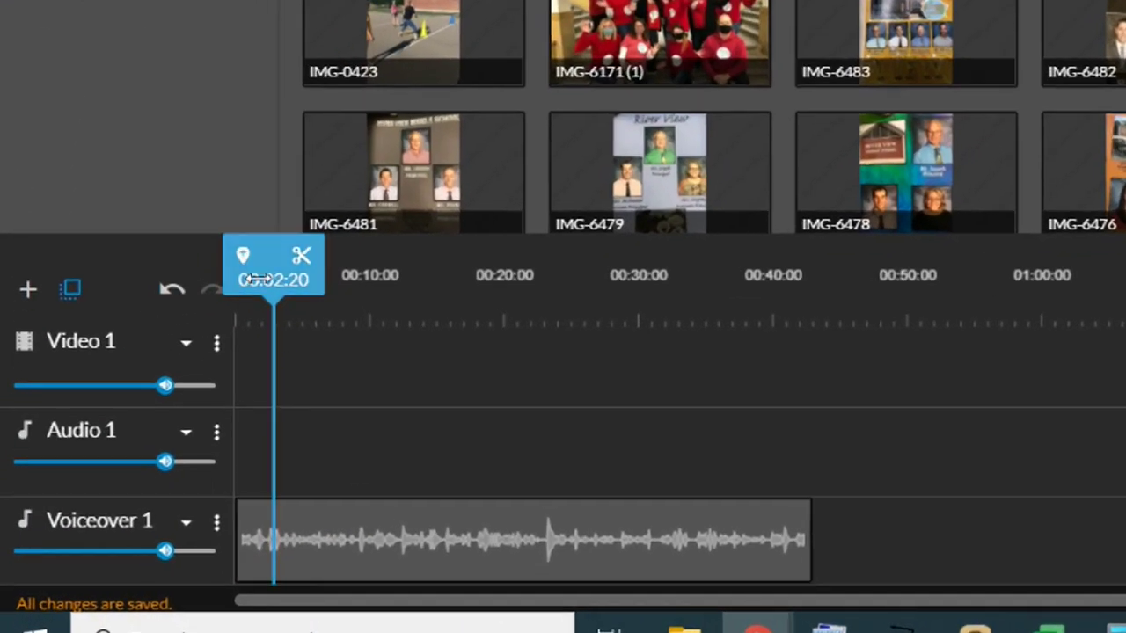
Split the voiceover clip at 00:09:01
drag(279, 260, 388, 280)
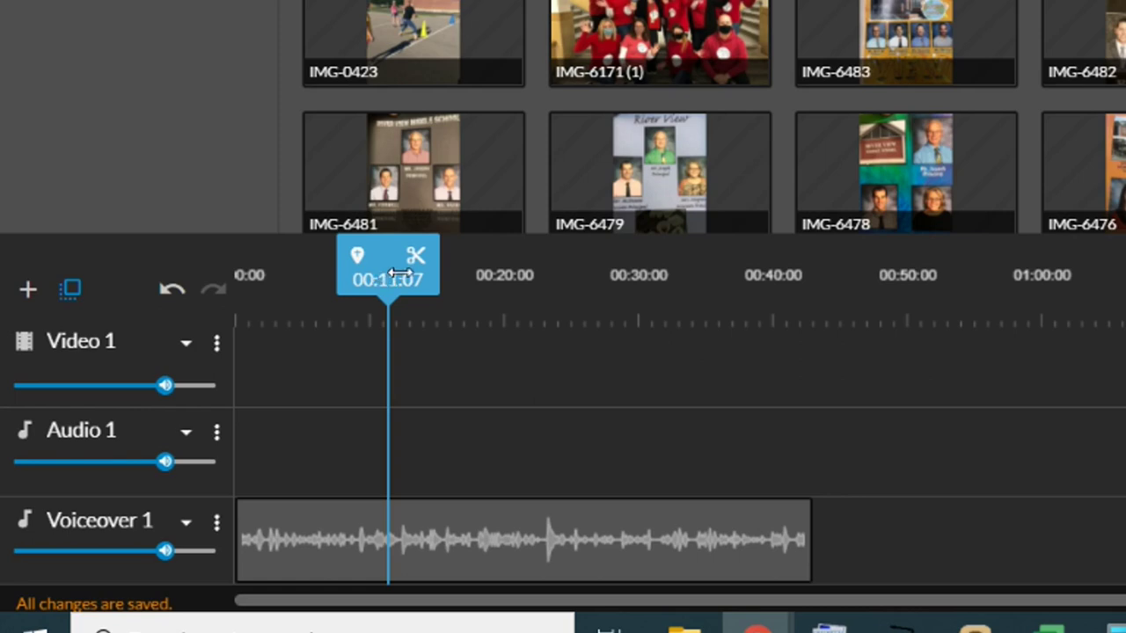
click(359, 541)
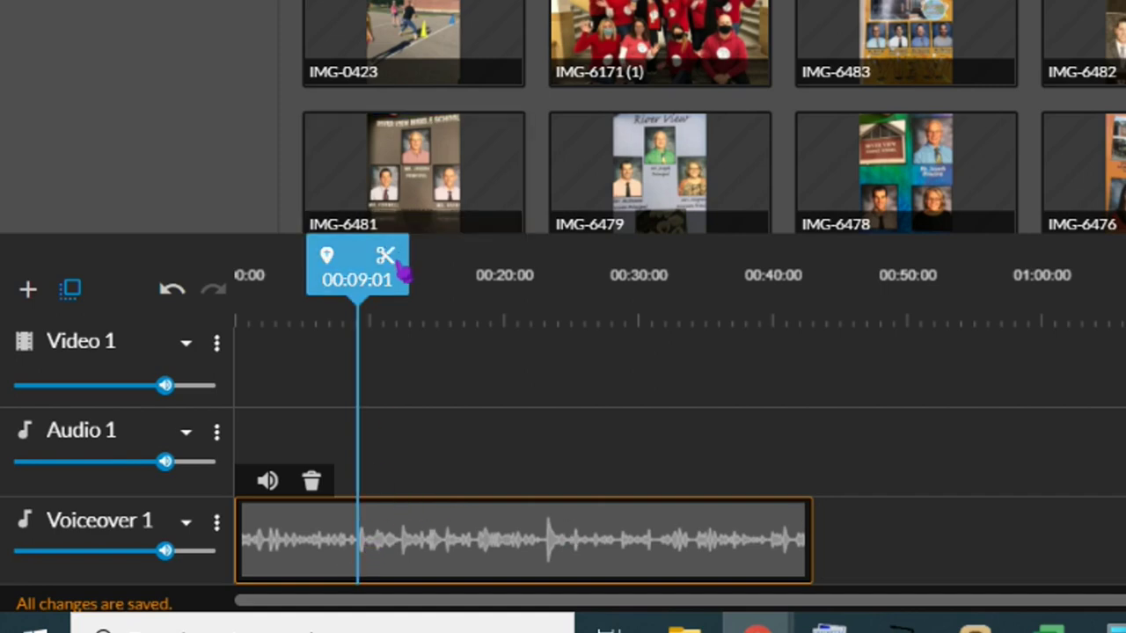
click(391, 261)
click(296, 555)
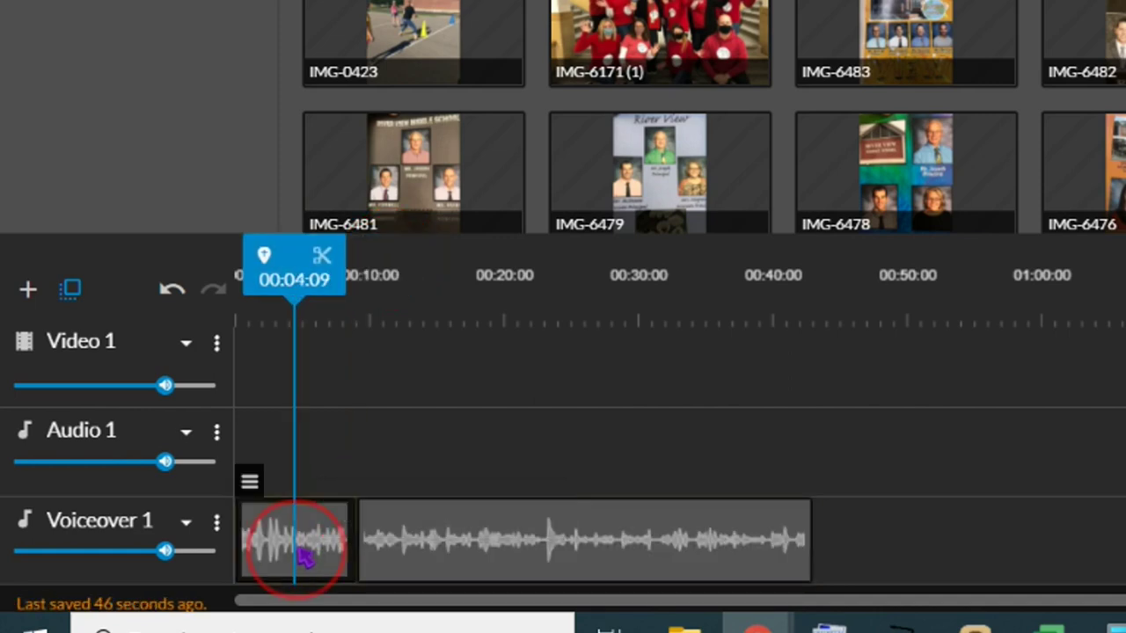
click(431, 554)
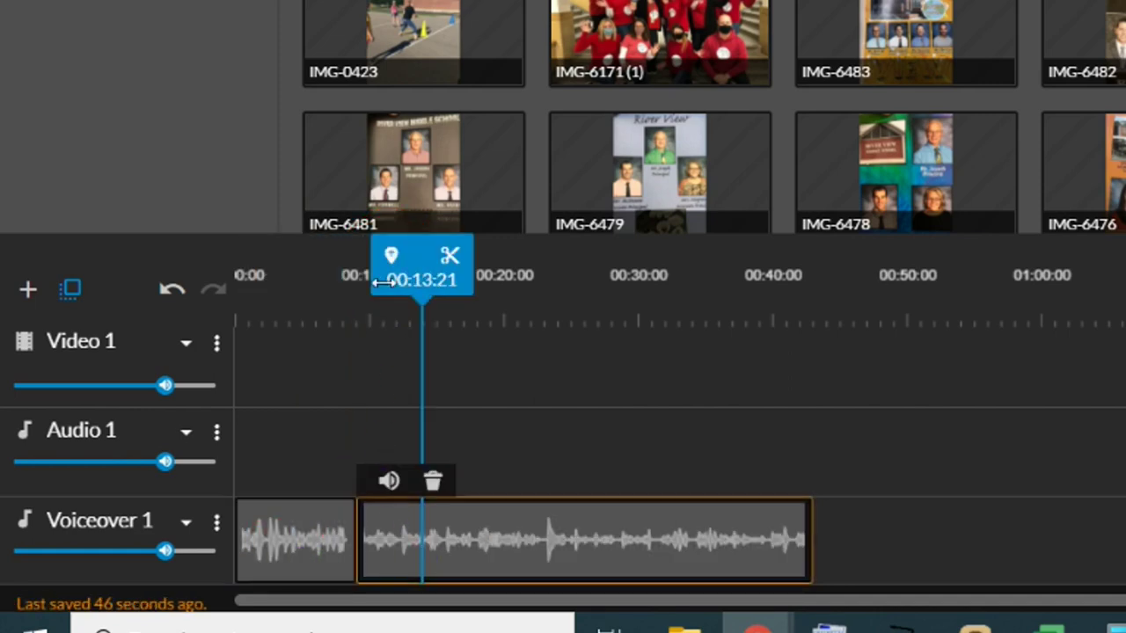
Split again at 00:10:06, delete the short middle piece, and slide the later clip left to close the gap
drag(411, 278, 373, 276)
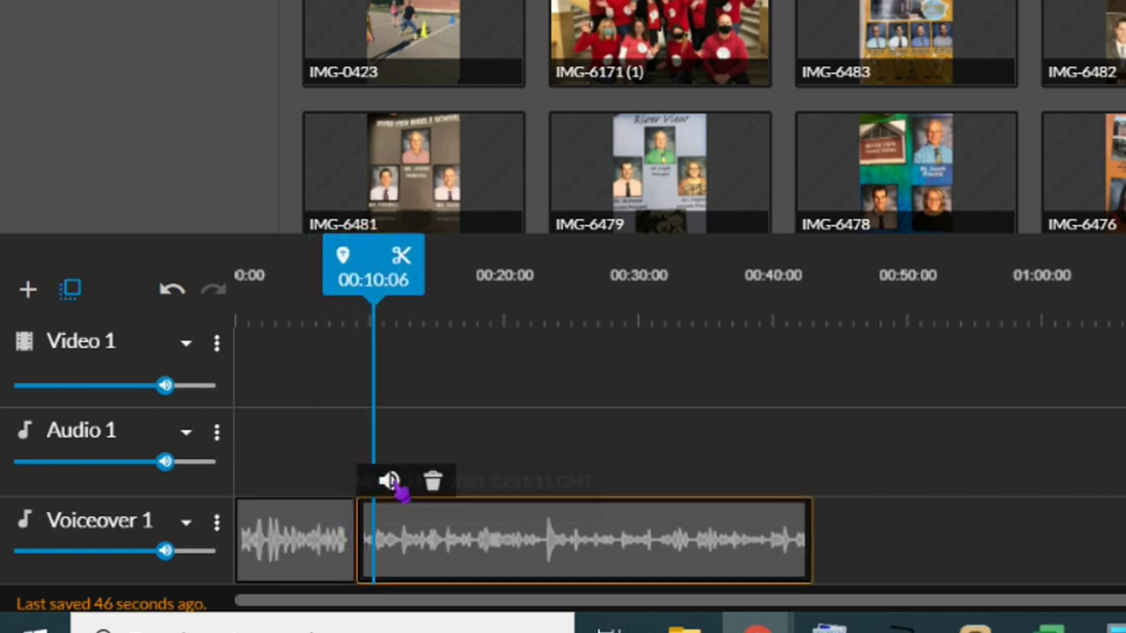
click(402, 260)
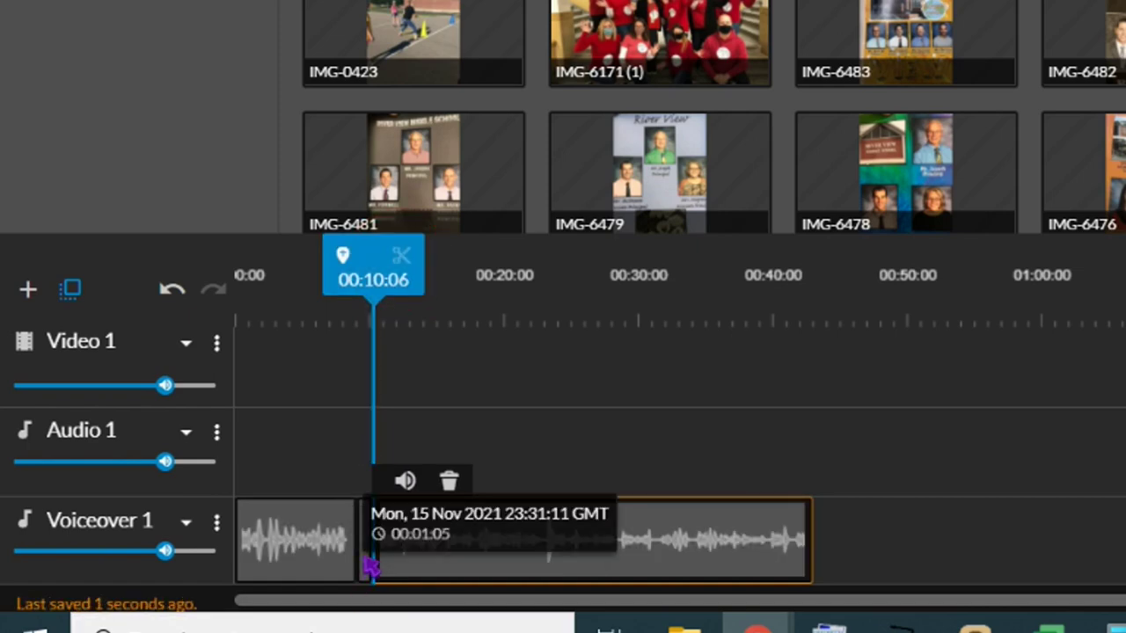
click(364, 556)
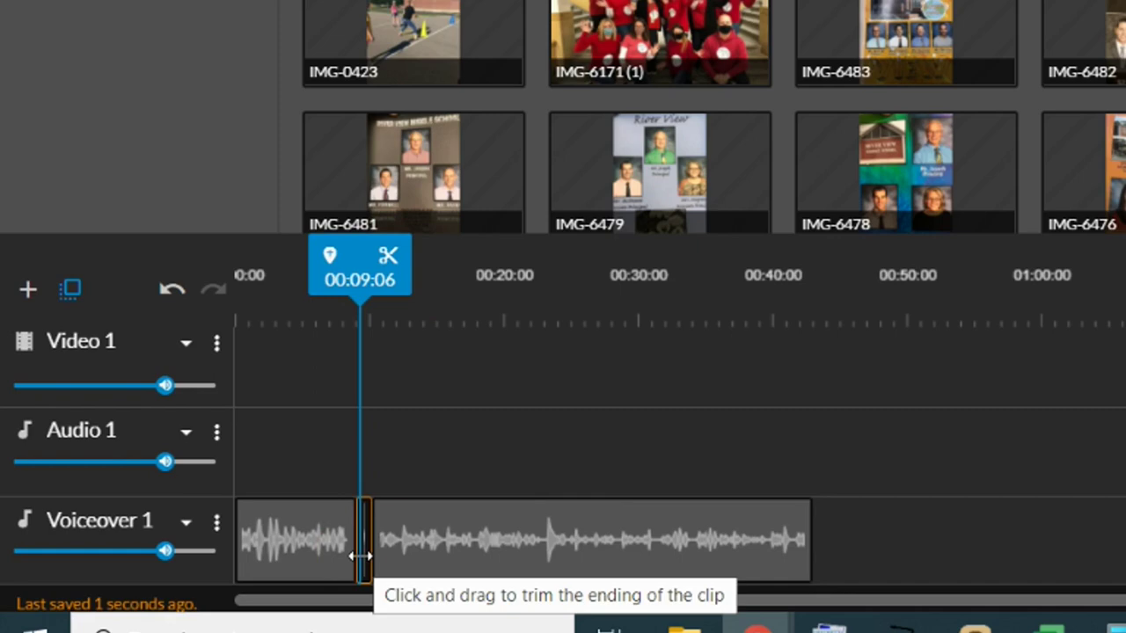
key(Delete)
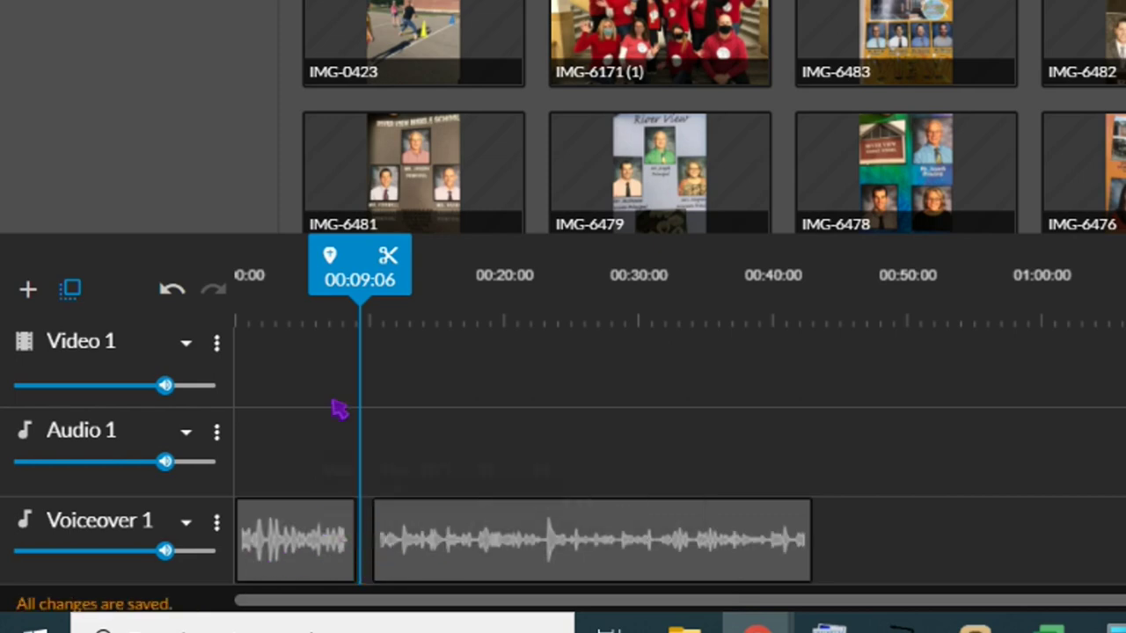
drag(365, 276, 308, 276)
drag(420, 565, 407, 568)
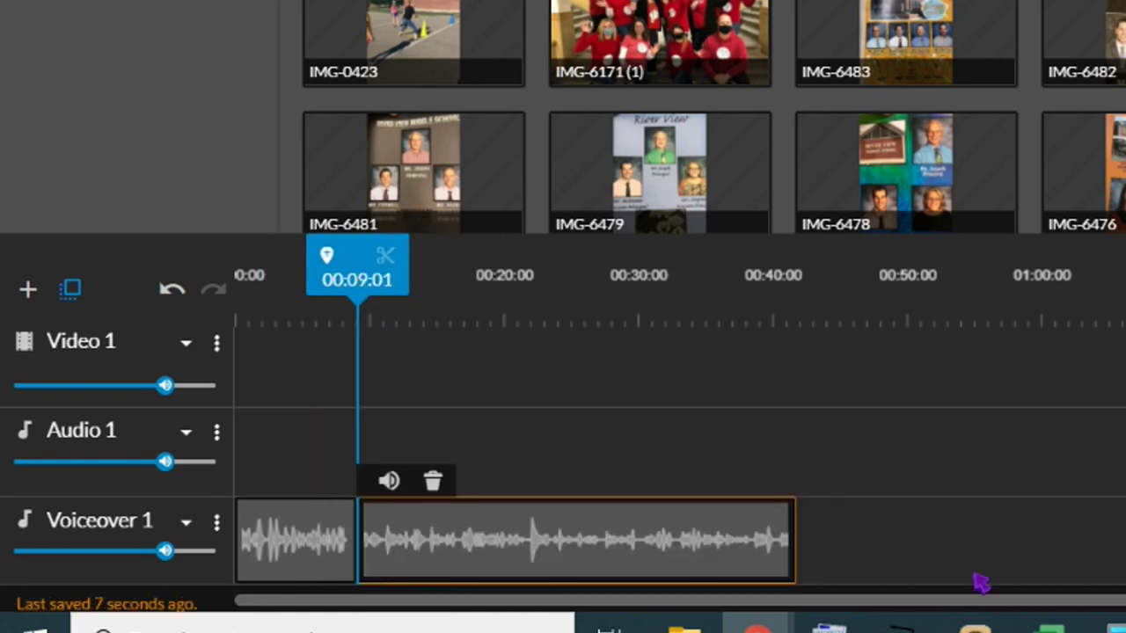
drag(349, 278, 322, 278)
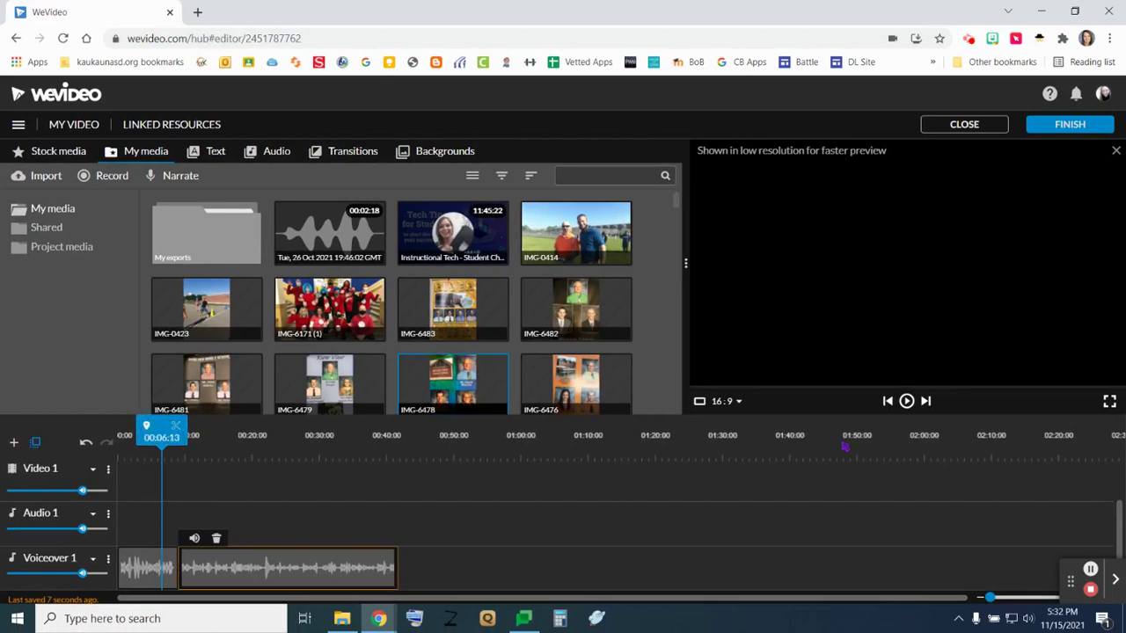
click(906, 401)
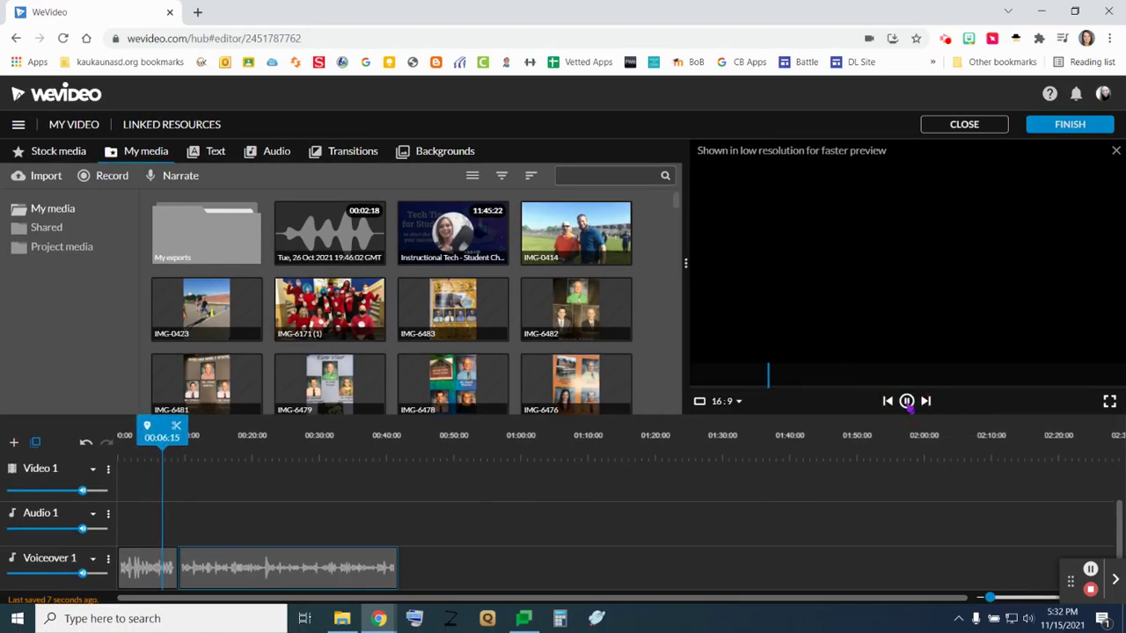
click(907, 401)
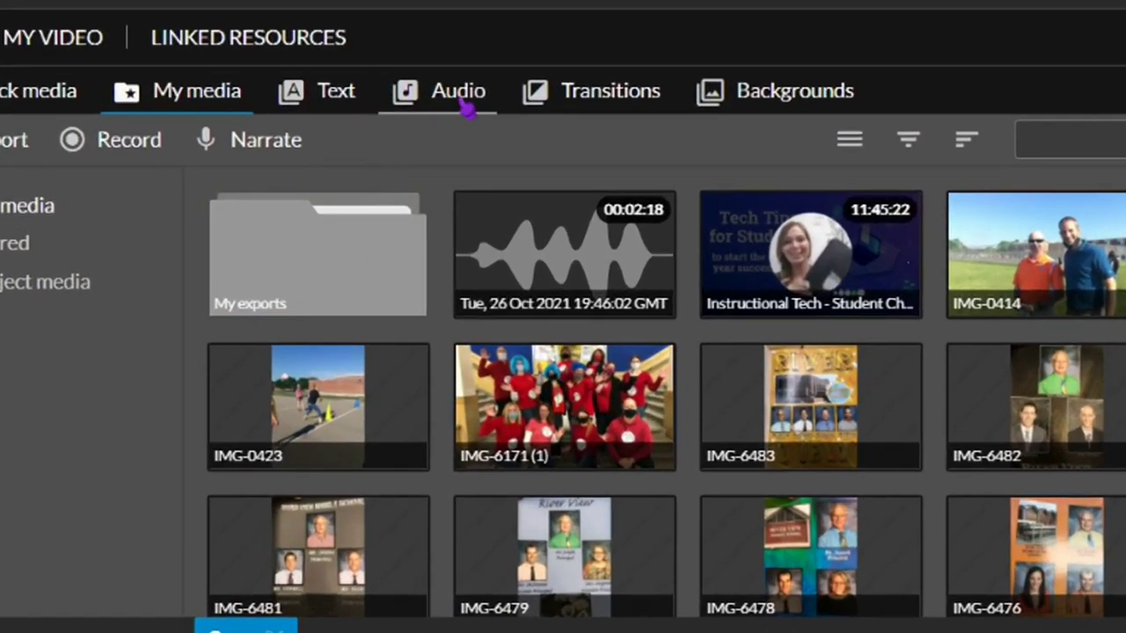
Place the Premium Epic track 'Last Stand' on Audio 1 at 00:00:00
click(464, 104)
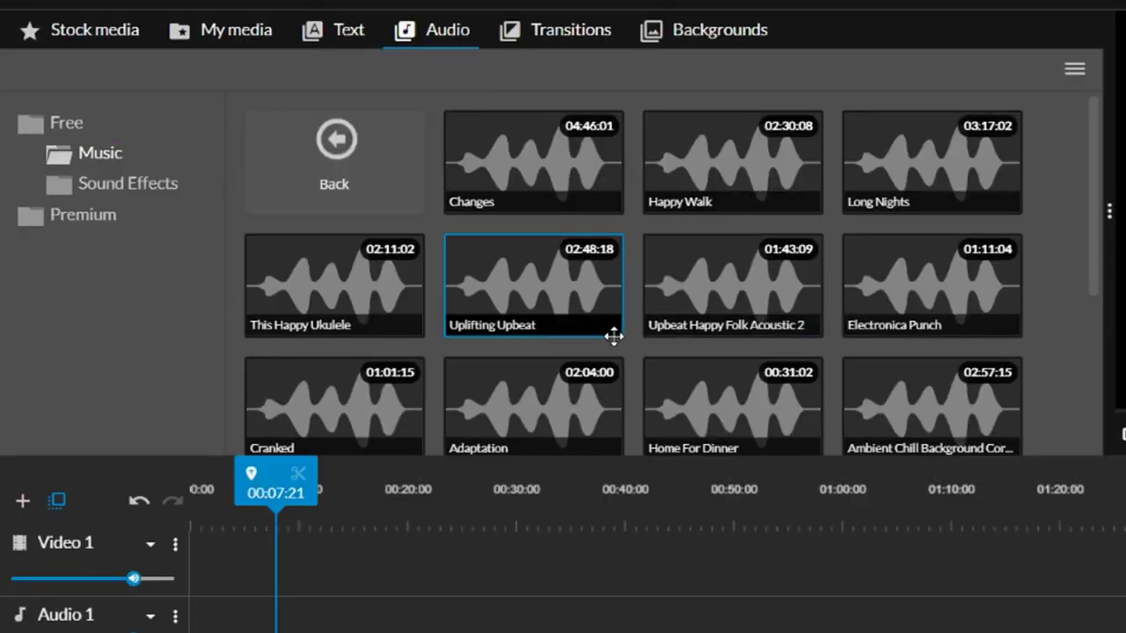
click(79, 222)
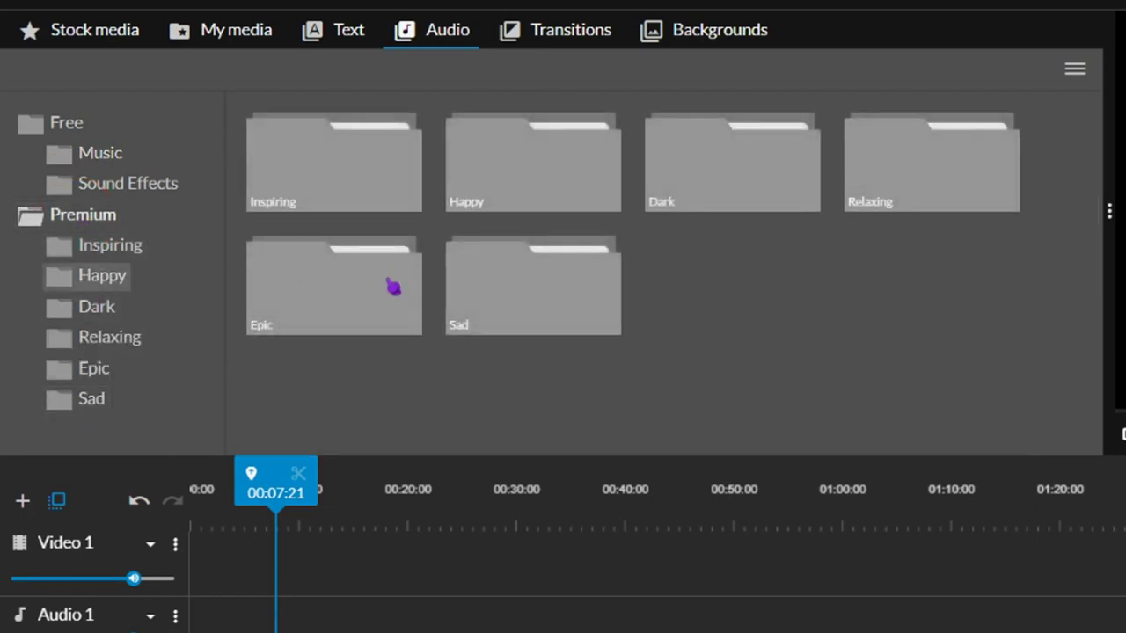
click(302, 301)
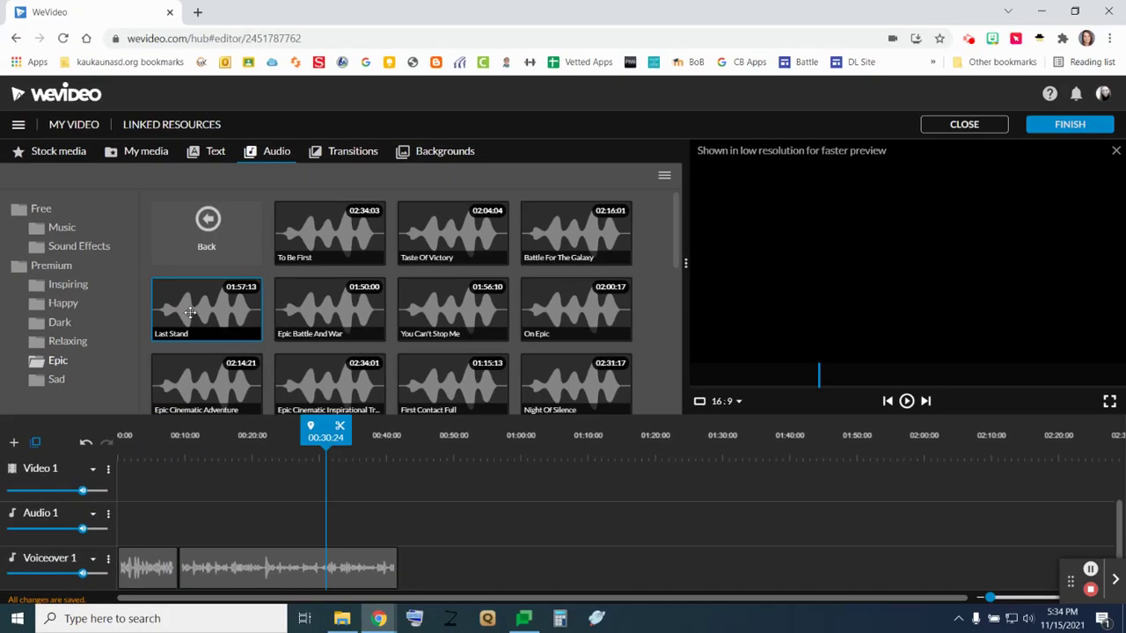
click(304, 335)
drag(188, 341, 141, 510)
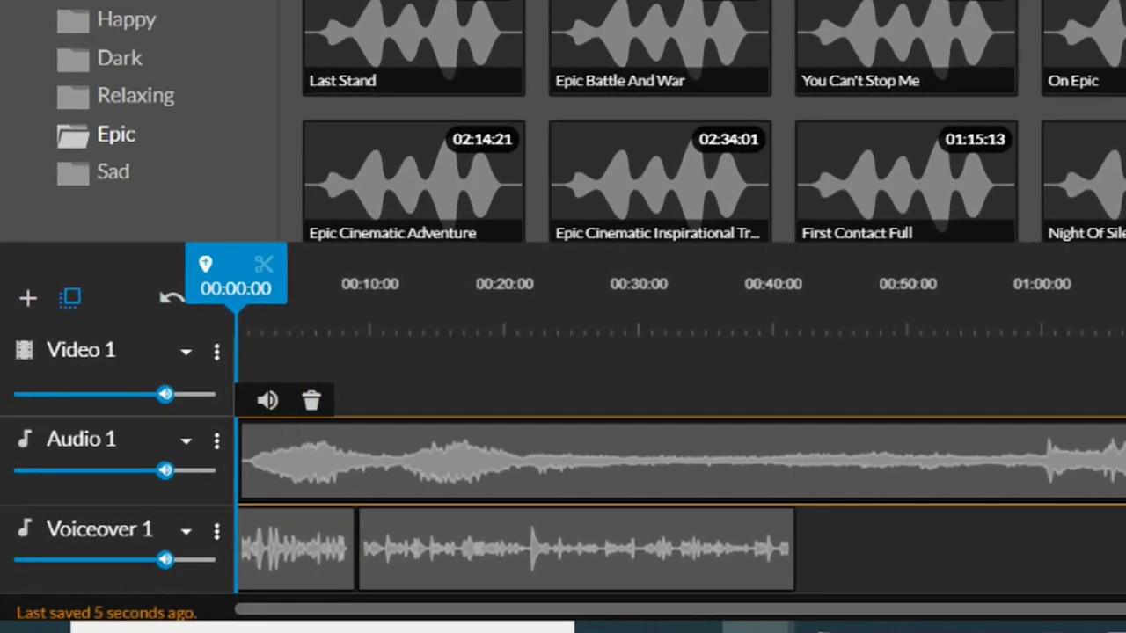
Preview the project and shift the voiceover clips about five seconds later
key(space)
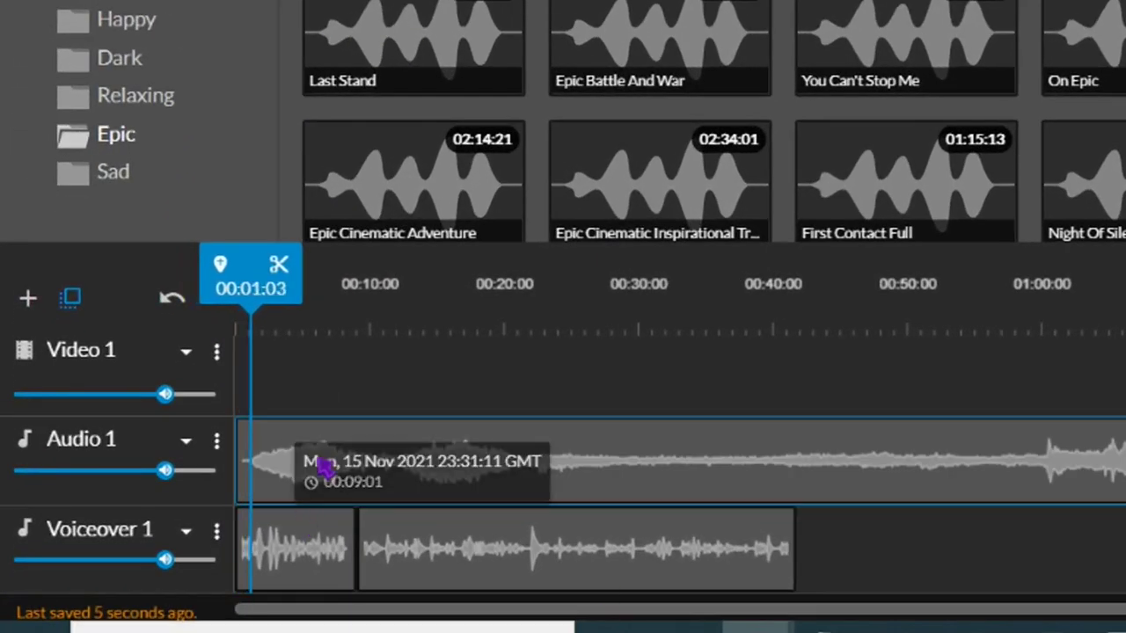
key(space)
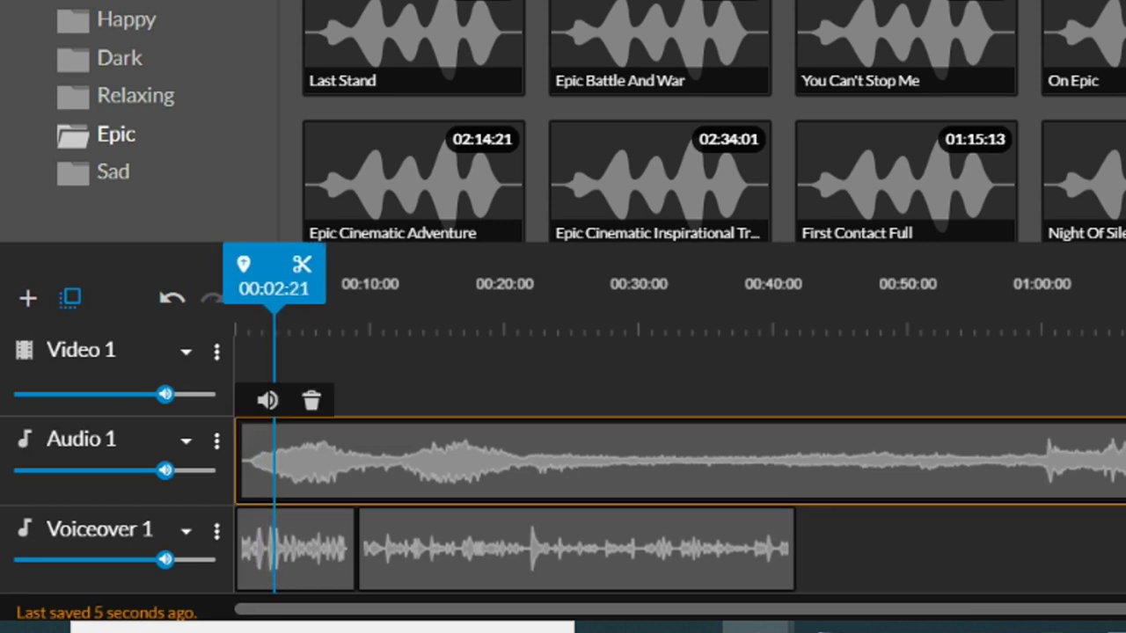
click(322, 556)
drag(329, 563, 388, 554)
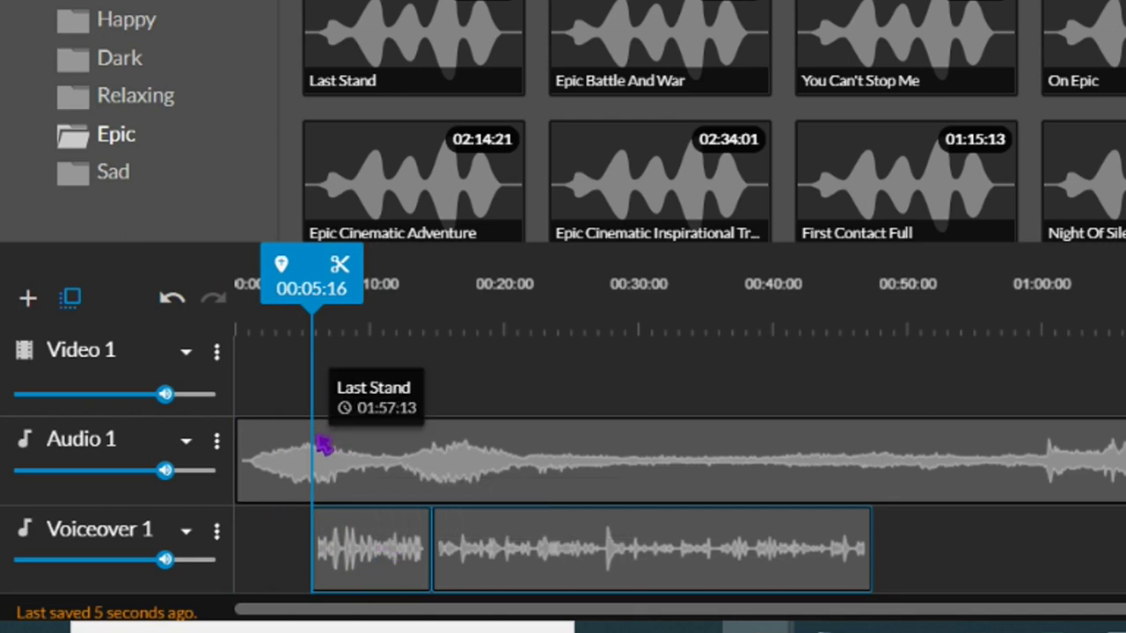
Split the Last Stand music at 00:06:23 and delete everything after it
click(308, 462)
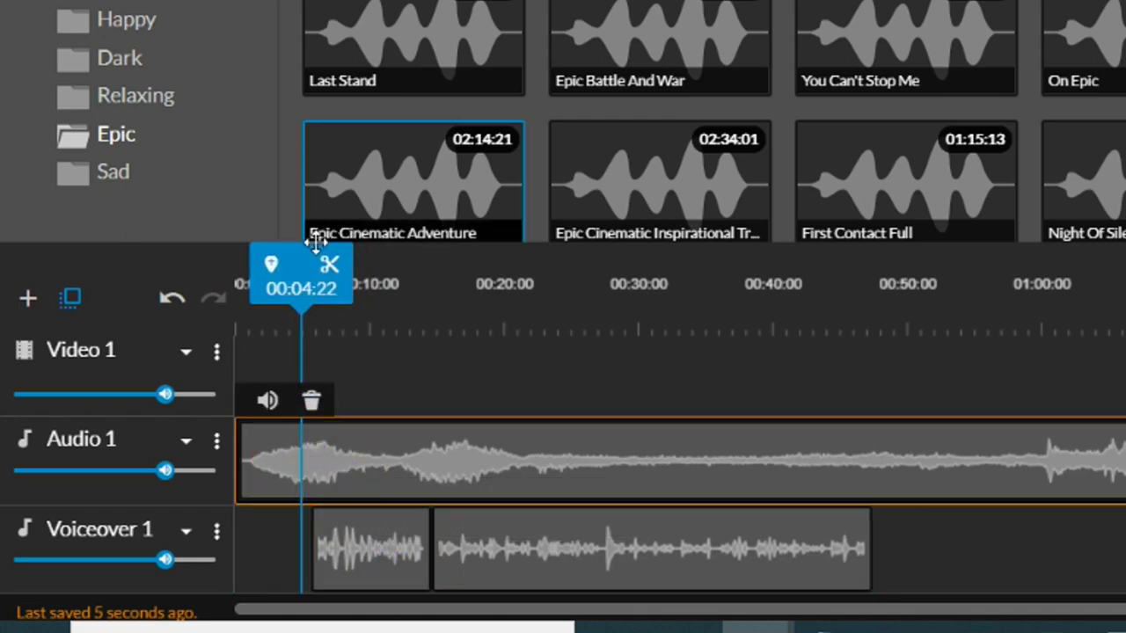
drag(285, 290, 312, 291)
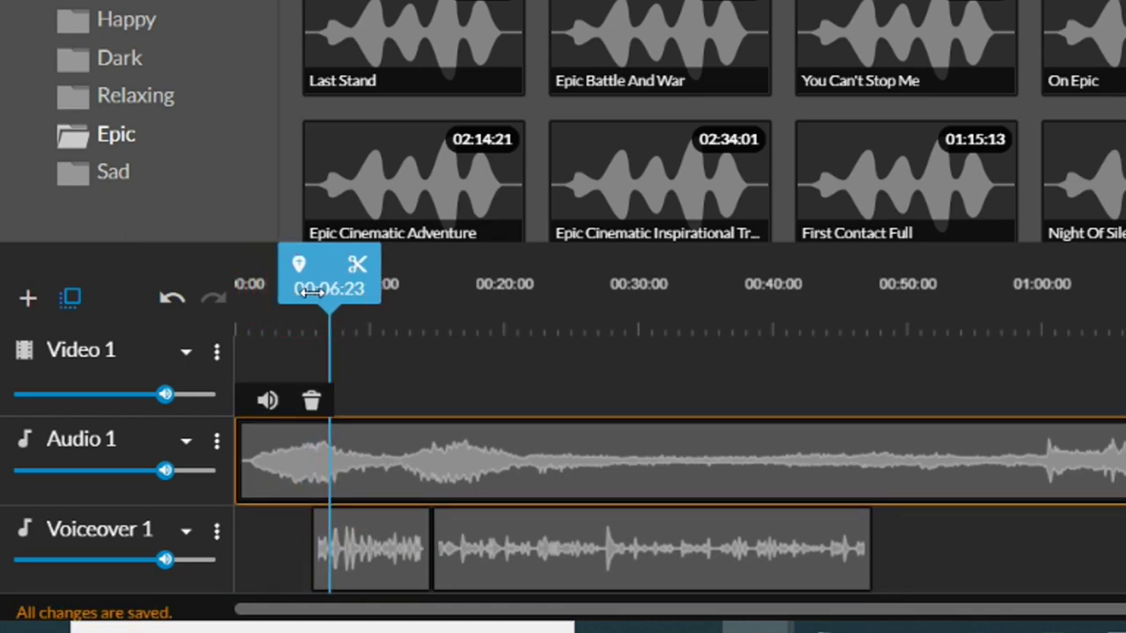
click(361, 266)
click(412, 480)
key(Delete)
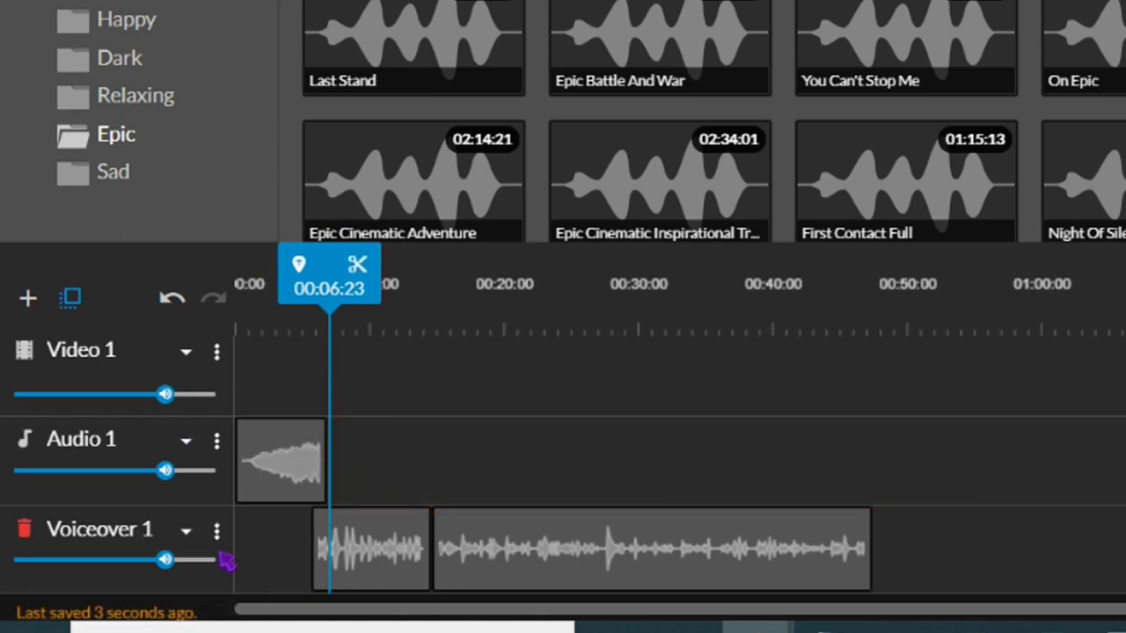
Show Audio 1 volume levels and drag keyframes down so the Last Stand intro fades to silence
click(271, 475)
click(217, 438)
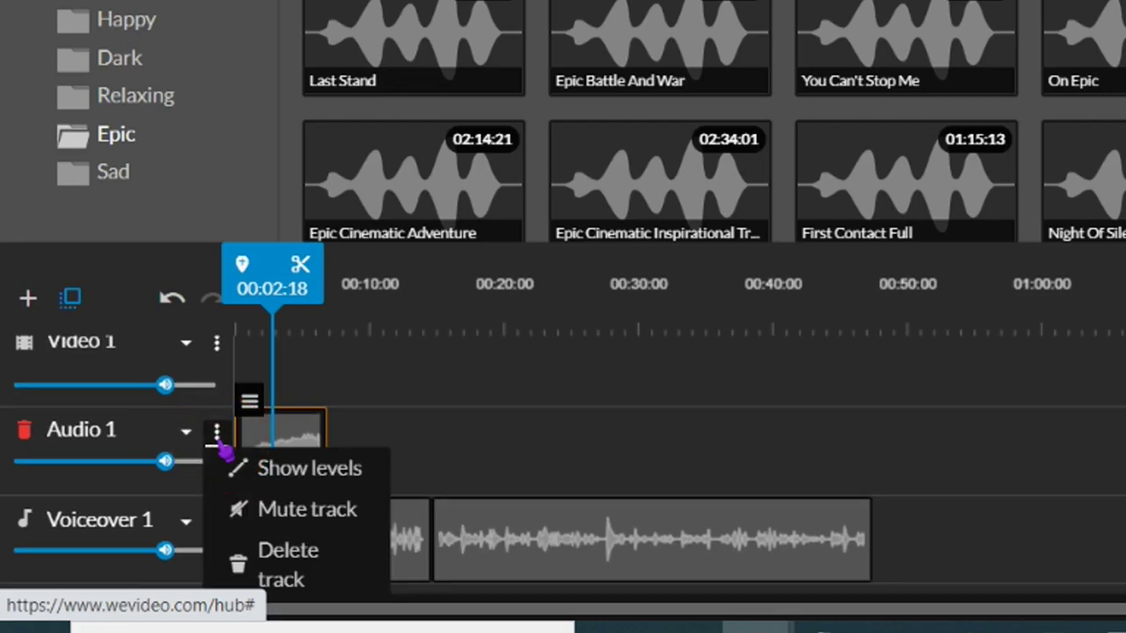
click(279, 484)
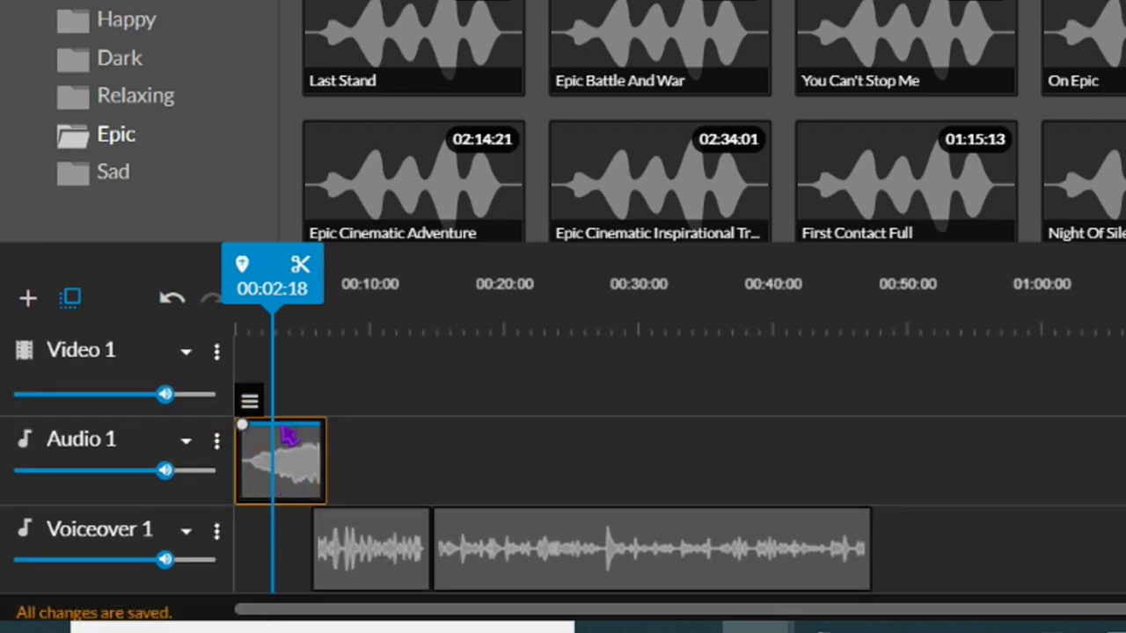
drag(283, 427, 281, 478)
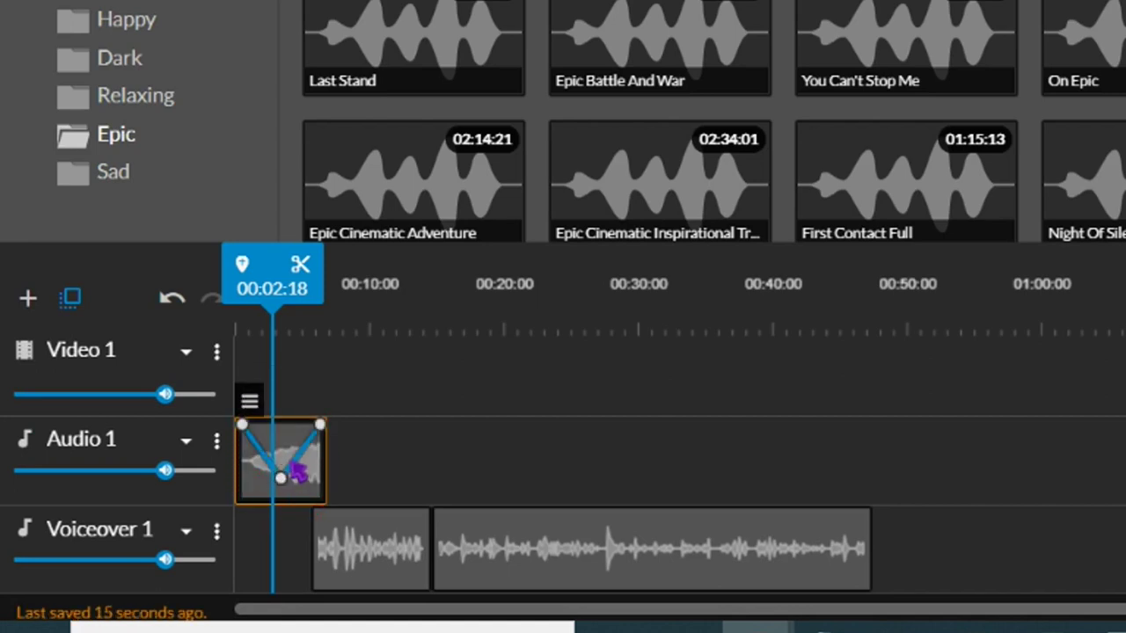
click(301, 451)
drag(301, 452, 344, 510)
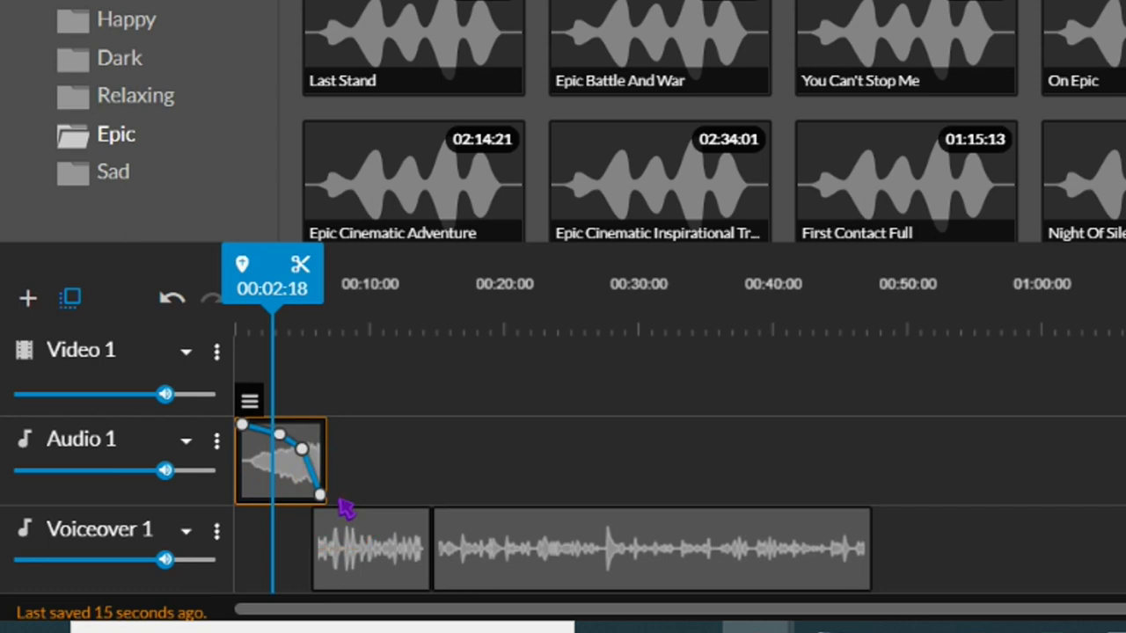
click(336, 577)
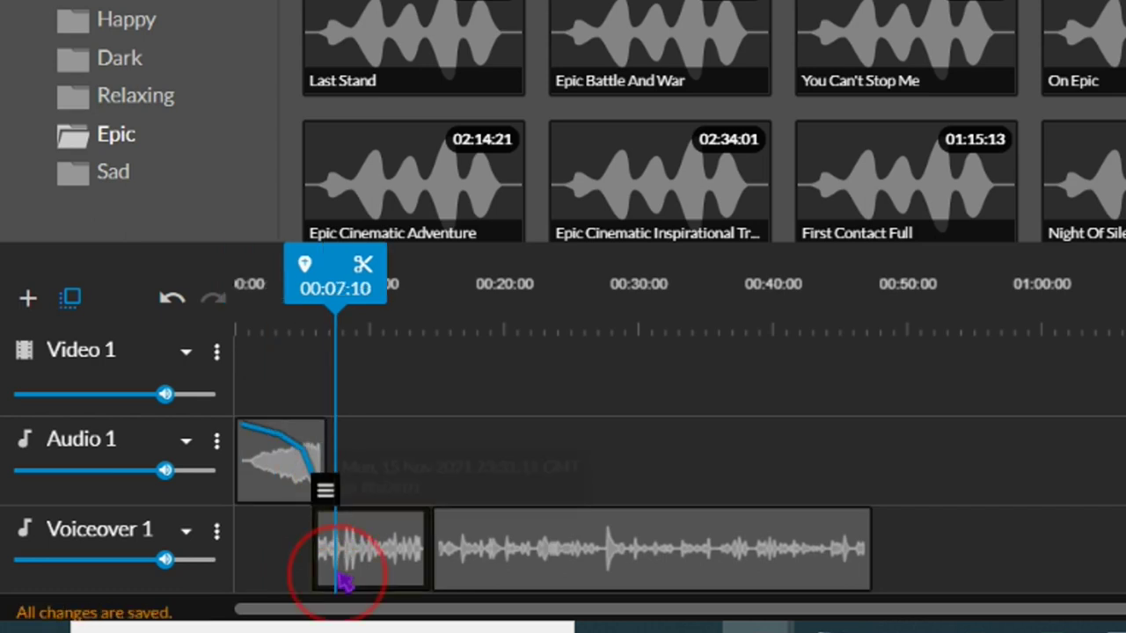
Show Voiceover 1 levels and lower the first voiceover clip's starting volume to 82%
click(219, 535)
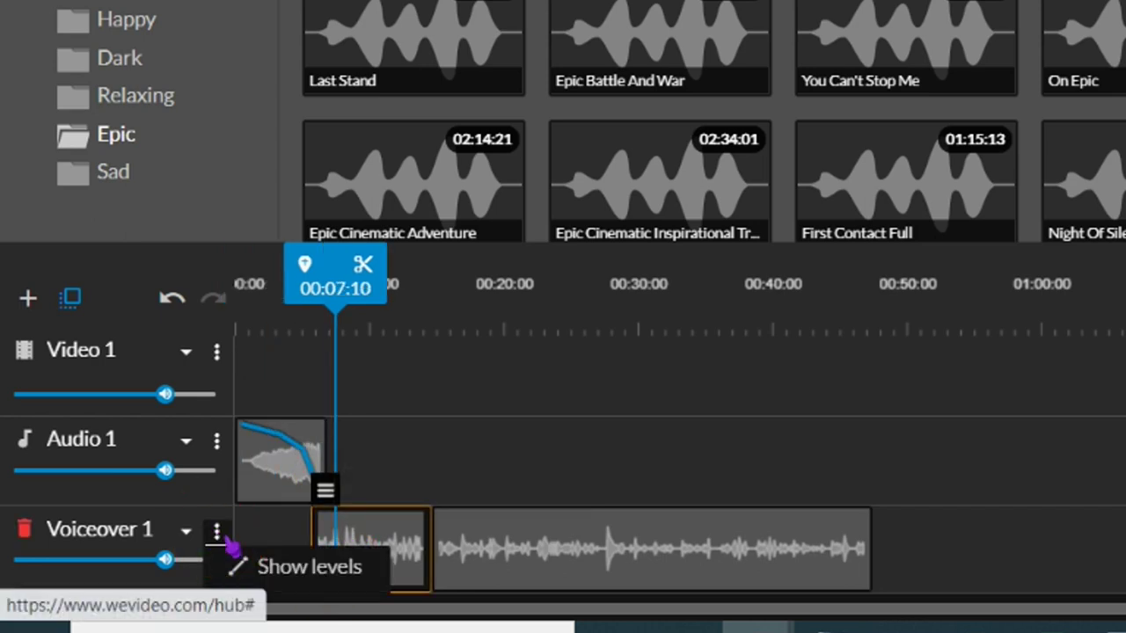
click(268, 568)
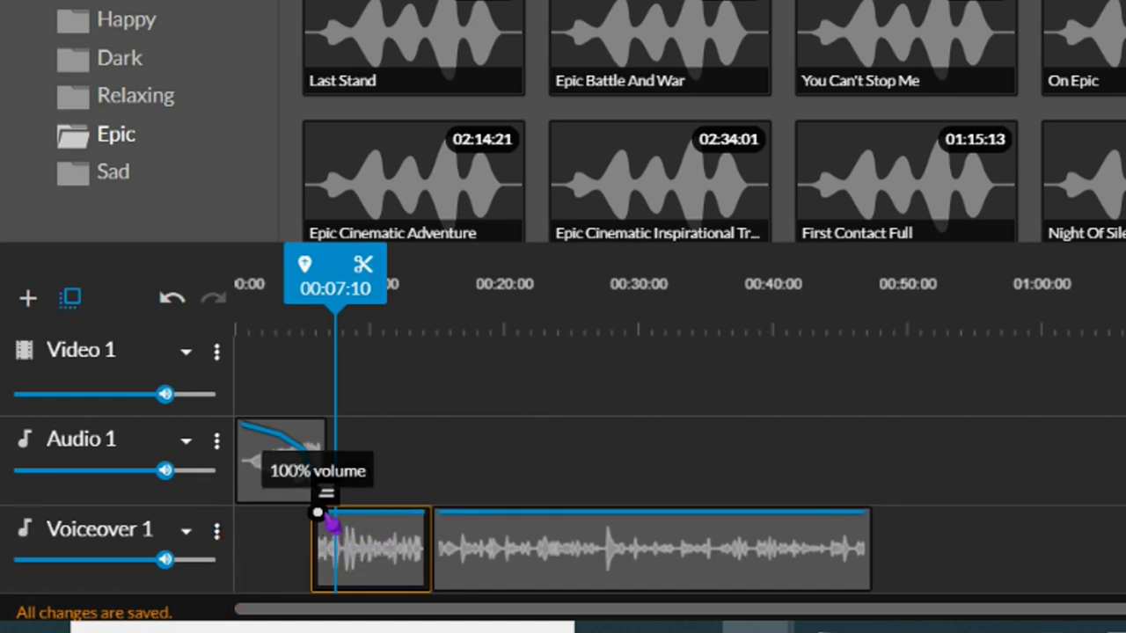
mouse_move(324, 522)
mouse_down()
mouse_move(323, 540)
mouse_move(328, 524)
mouse_up()
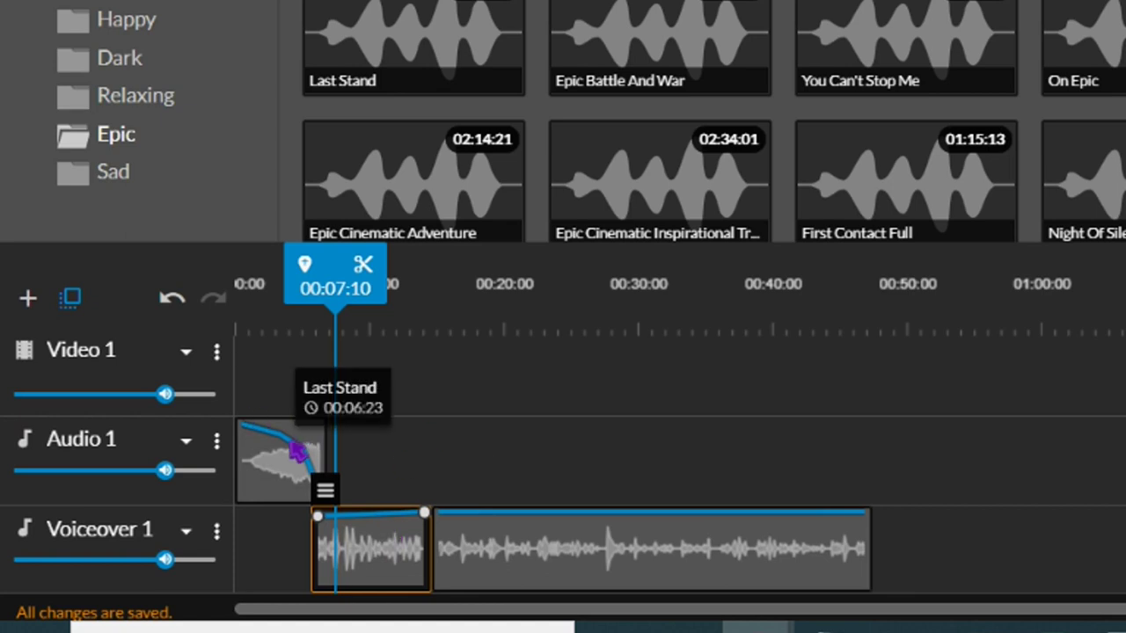
Add Last Stand to Audio 1 near the narration's end and trim it at 00:57:00
click(290, 454)
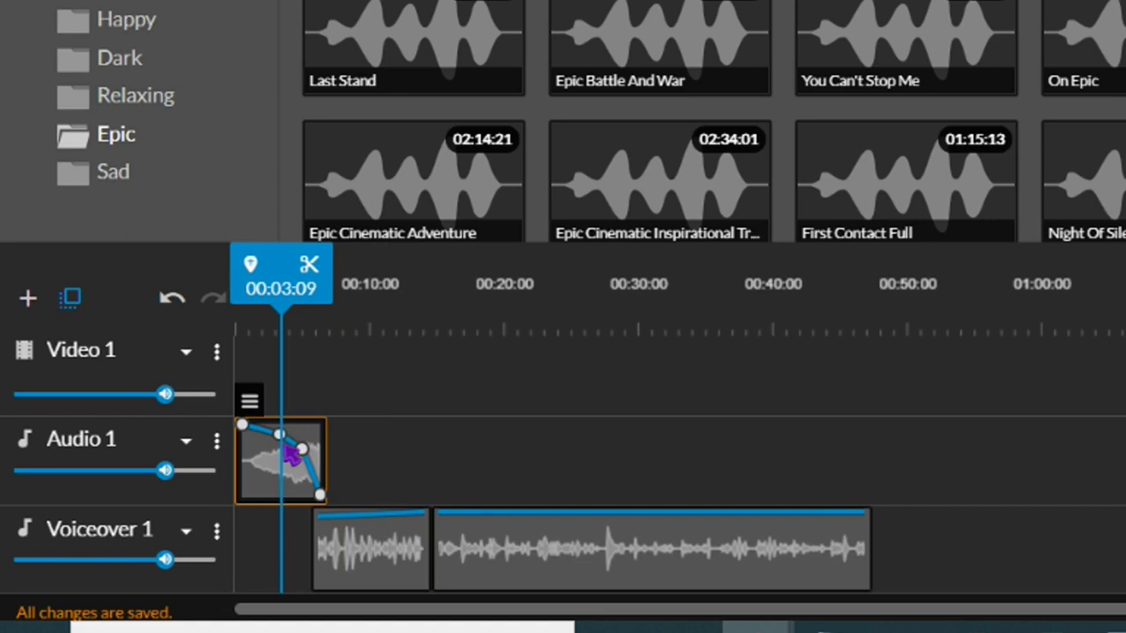
click(415, 22)
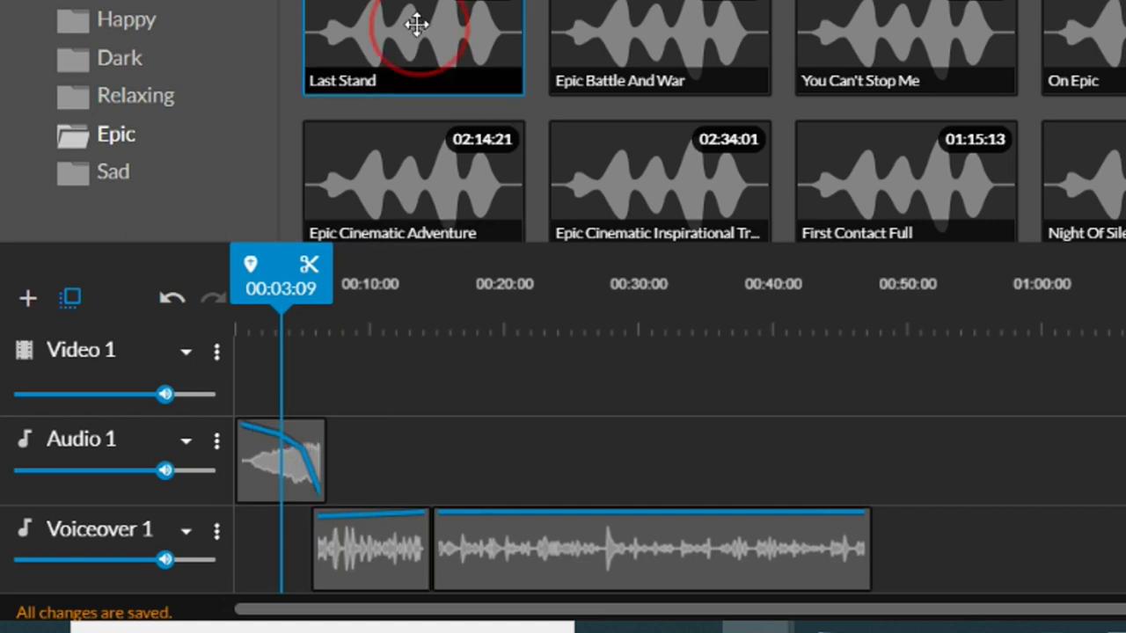
drag(416, 22, 897, 448)
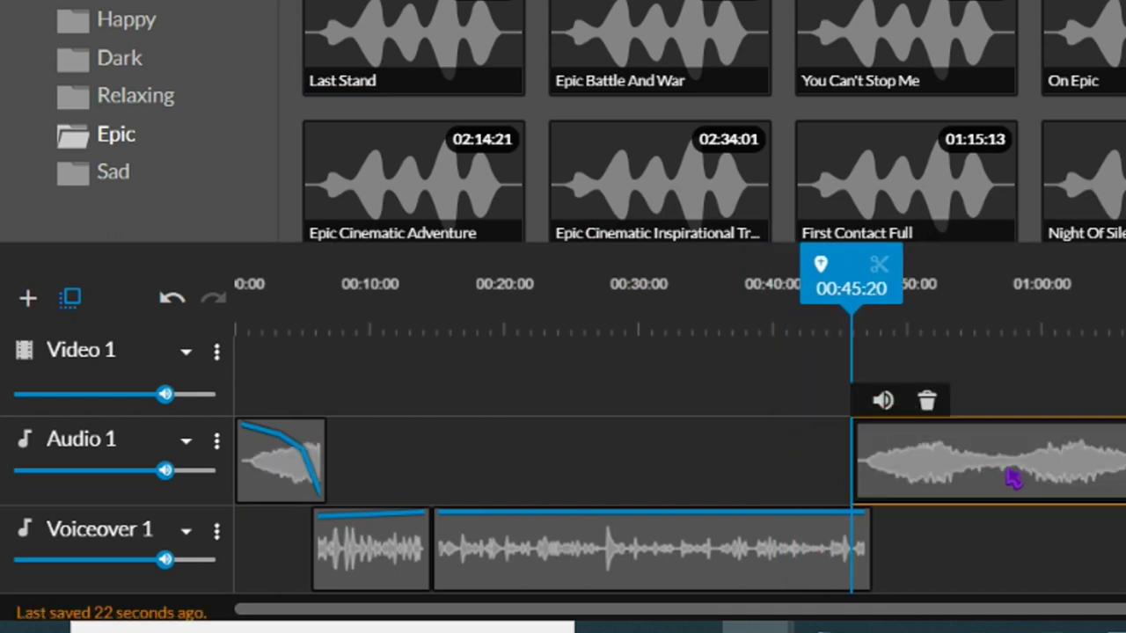
click(1006, 467)
drag(851, 283, 1003, 286)
click(1032, 266)
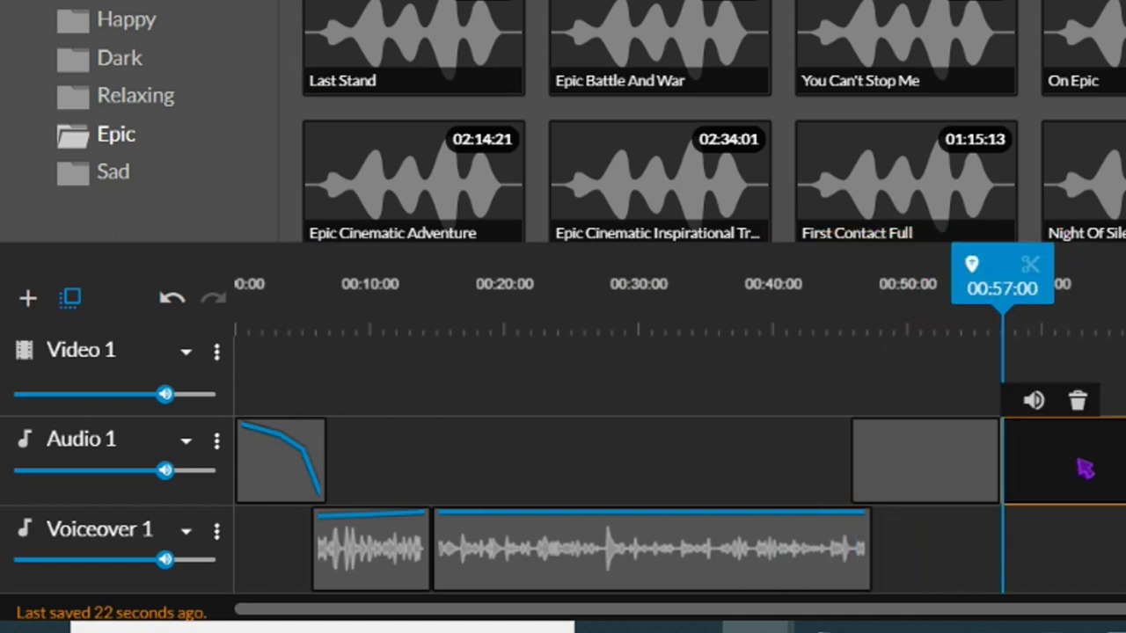
key(Delete)
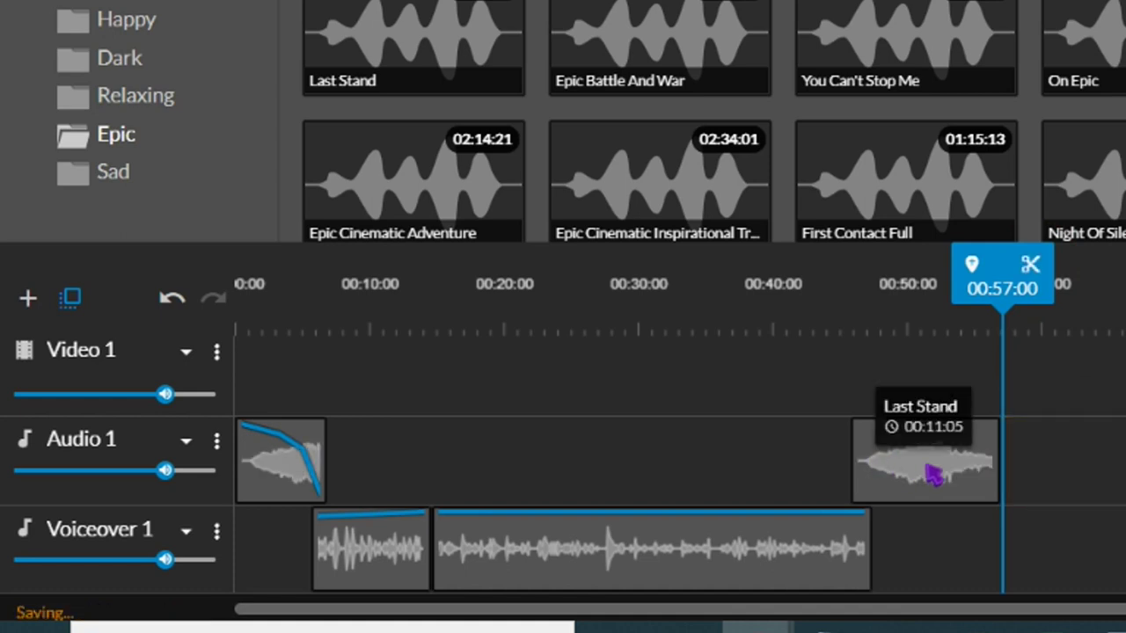
Show Audio 1 levels and fade the outro clip from 100% down to 0% at its end
click(932, 475)
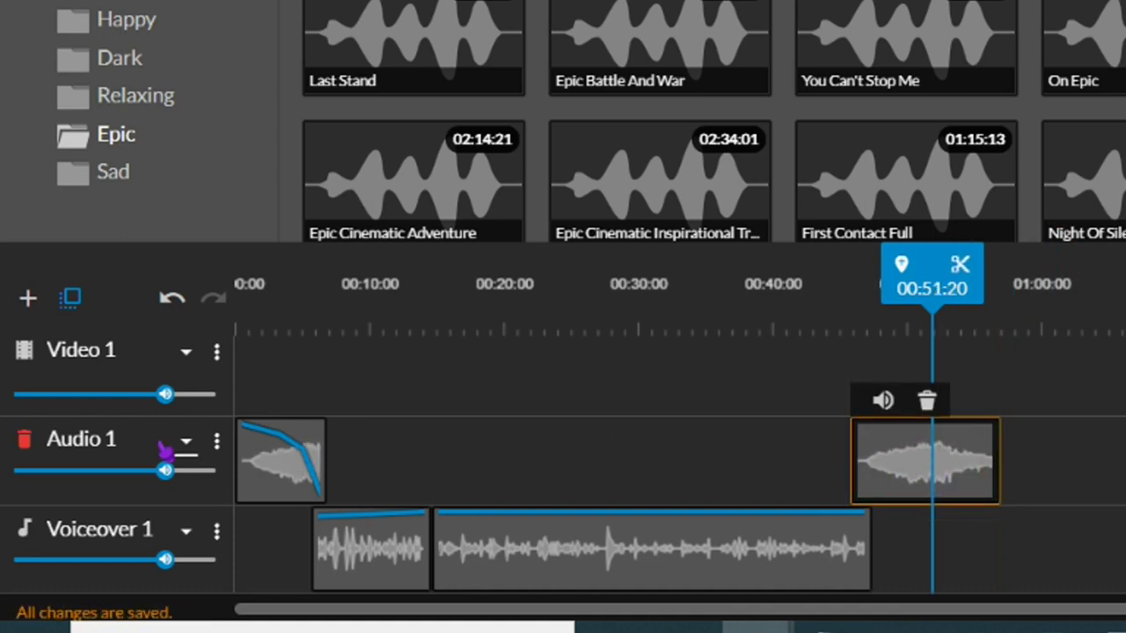
click(218, 447)
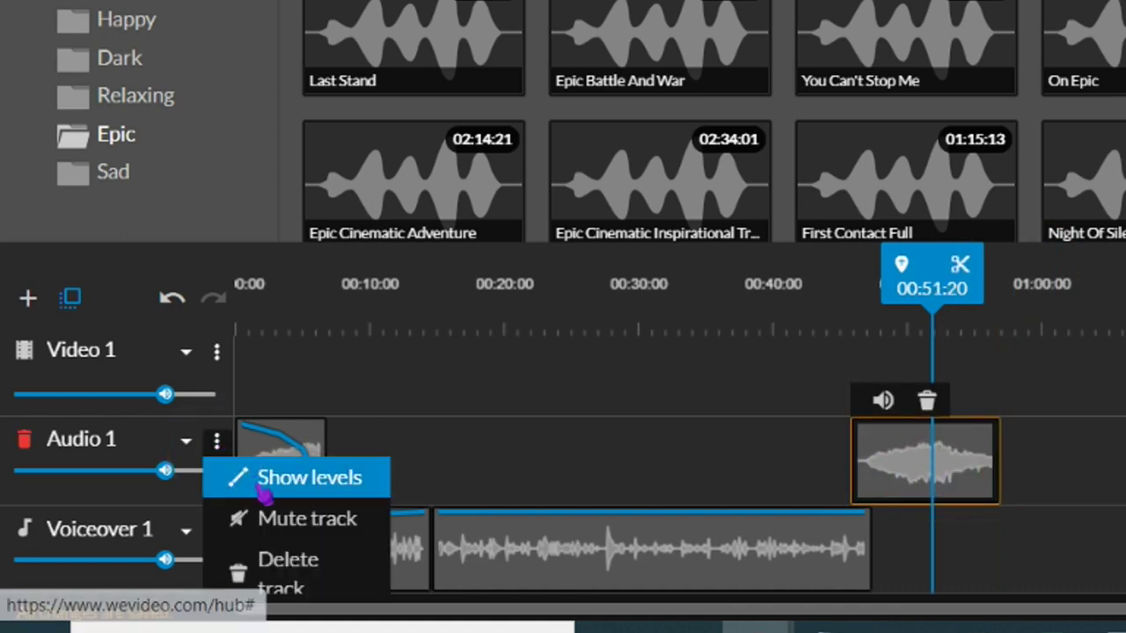
click(236, 479)
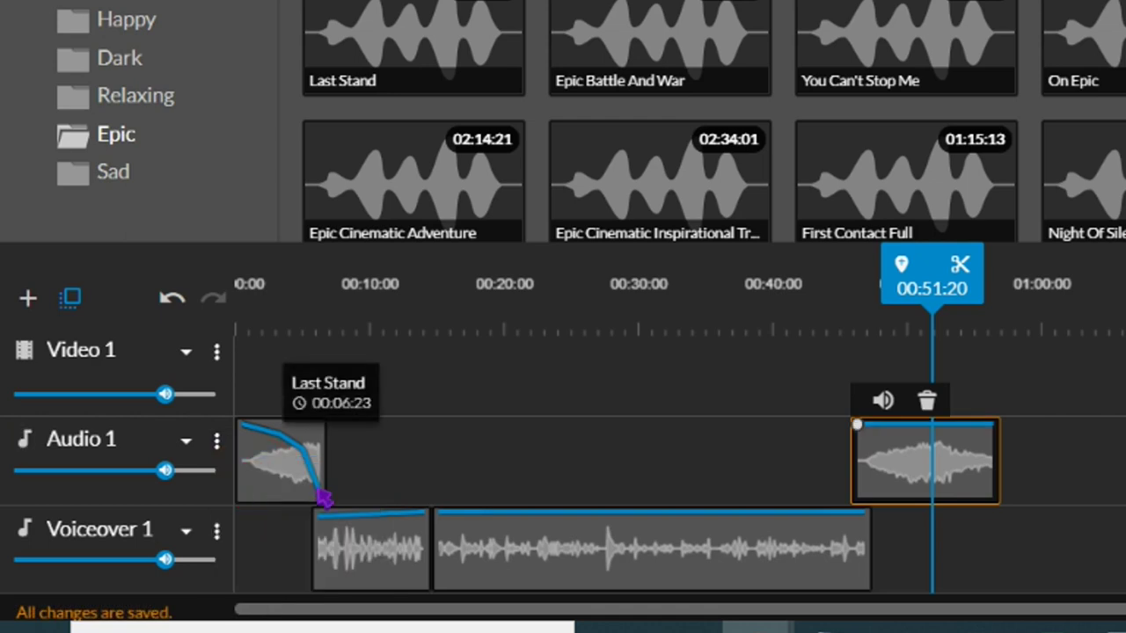
click(952, 426)
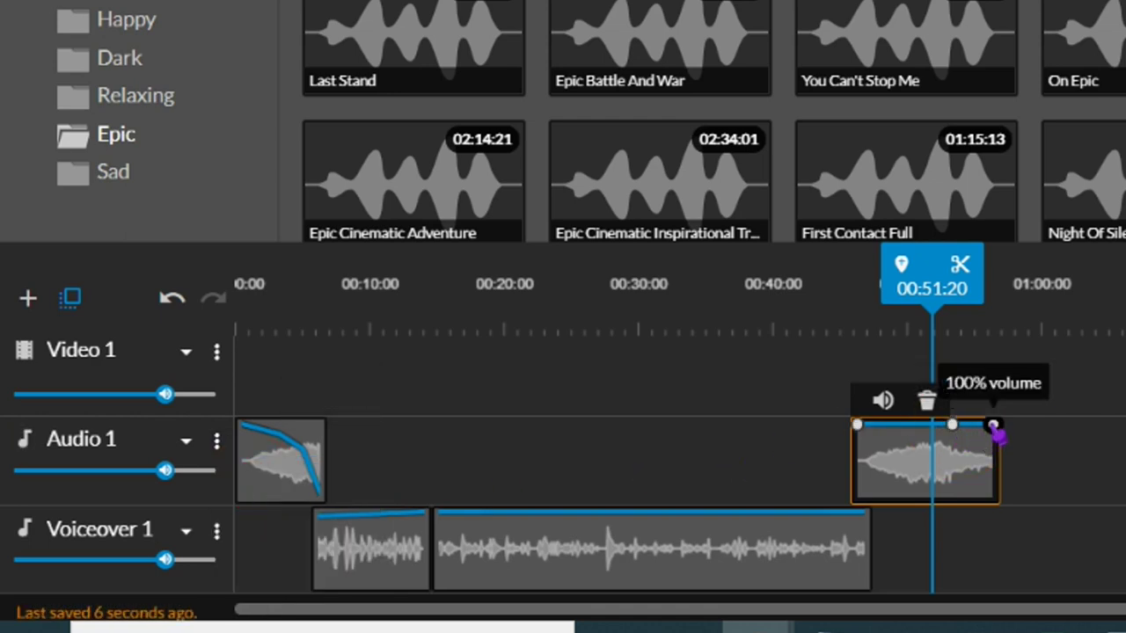
click(993, 427)
drag(995, 431, 999, 515)
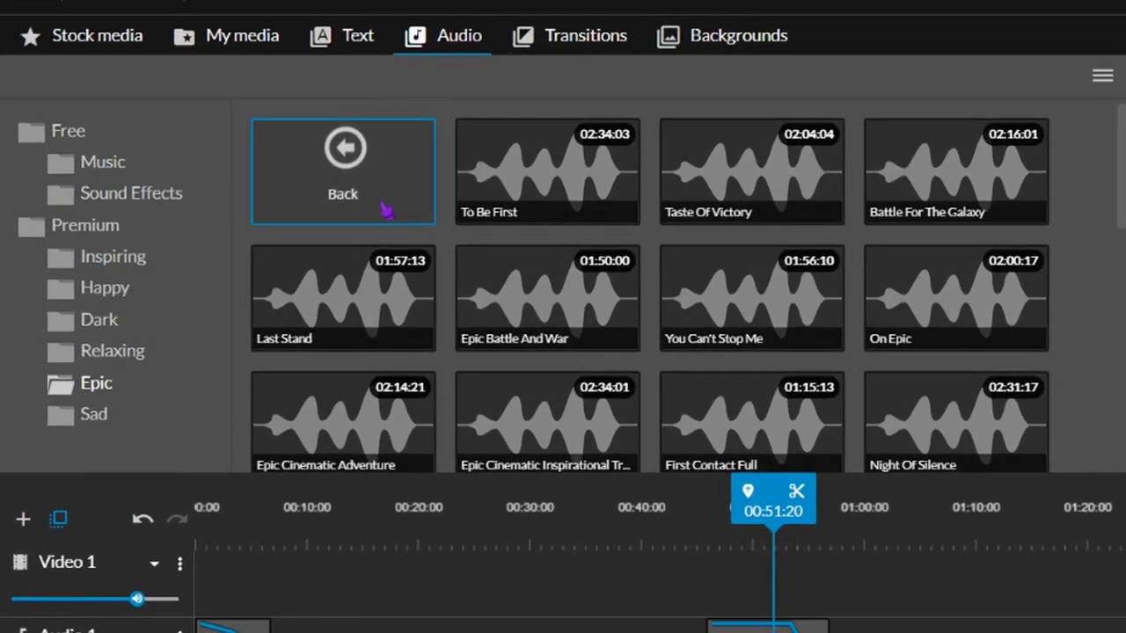
Browse the free Sound Effects collection into its Nature folder
click(117, 206)
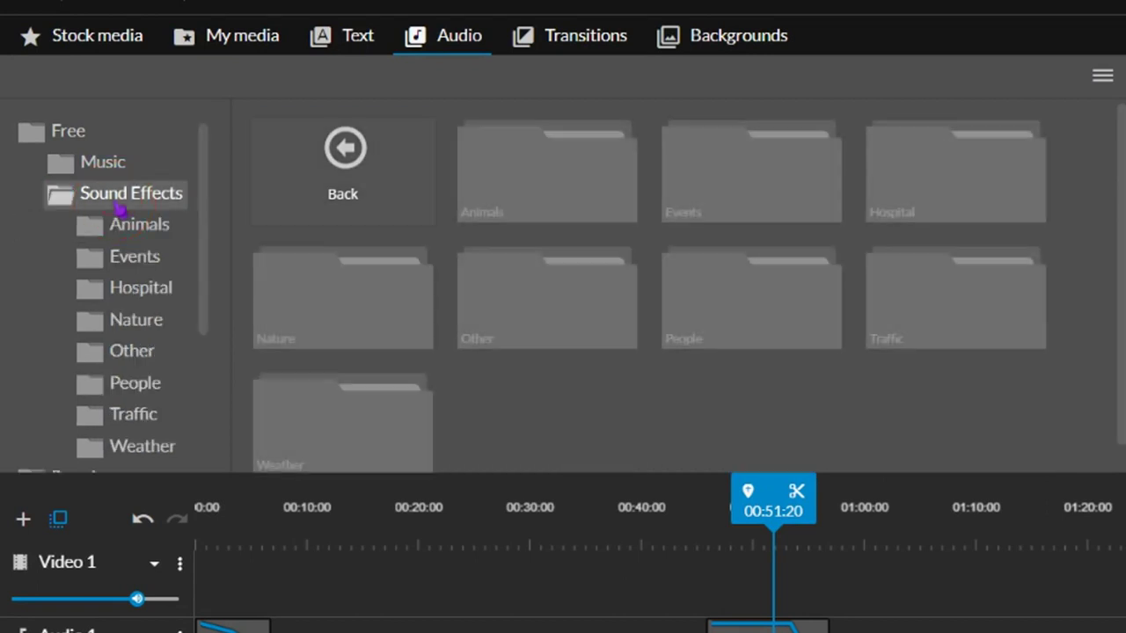
scroll(129, 280, down, 3)
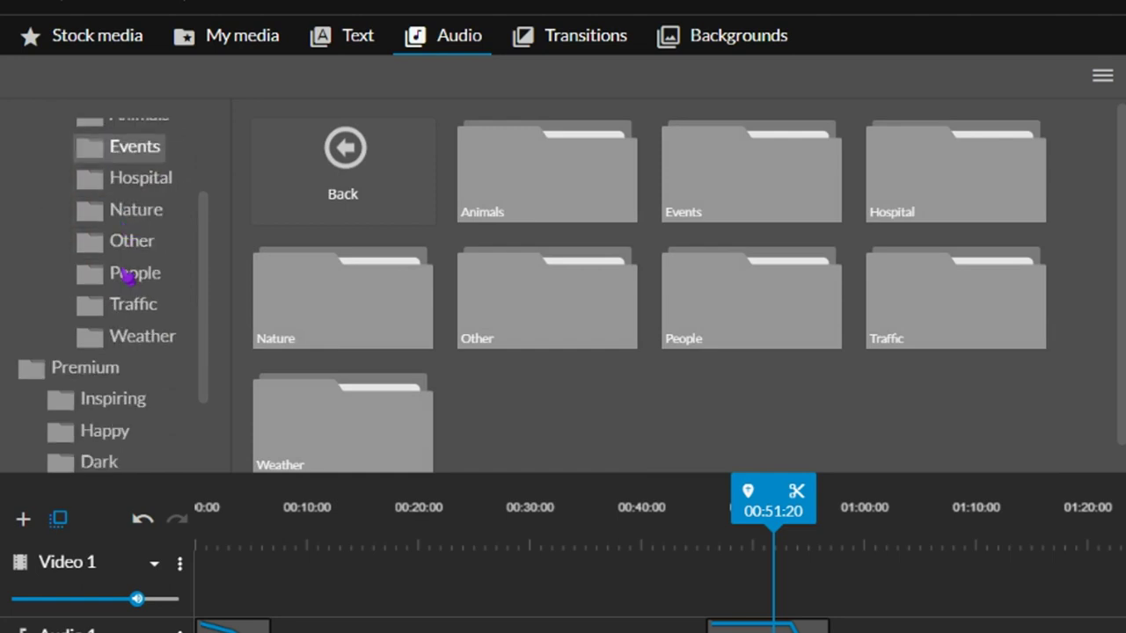
scroll(128, 275, up, 1)
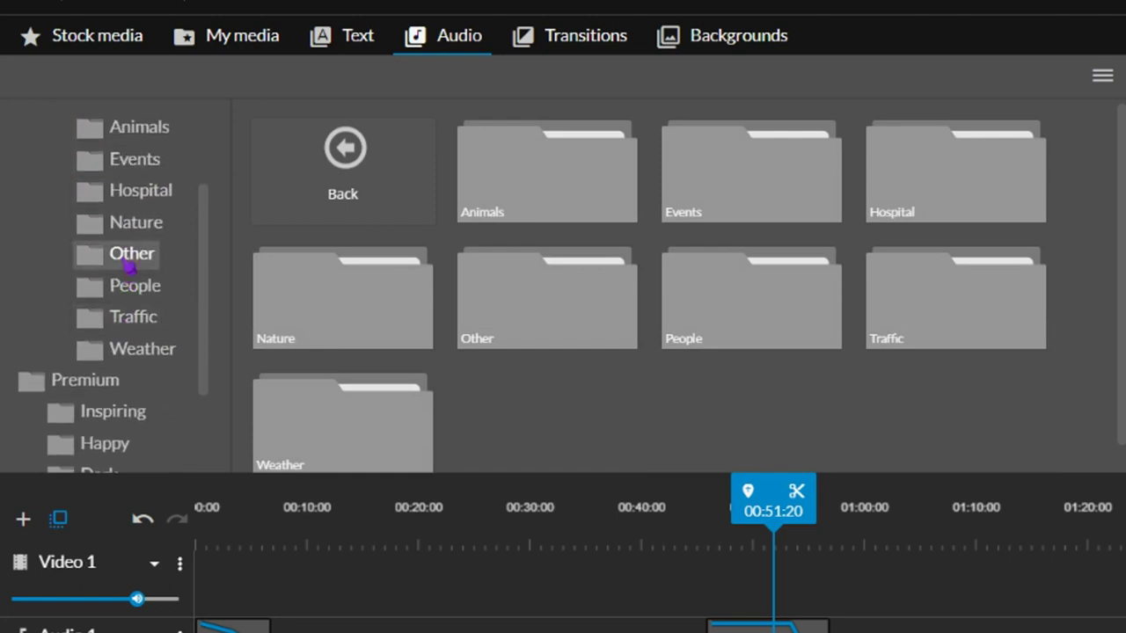
click(137, 227)
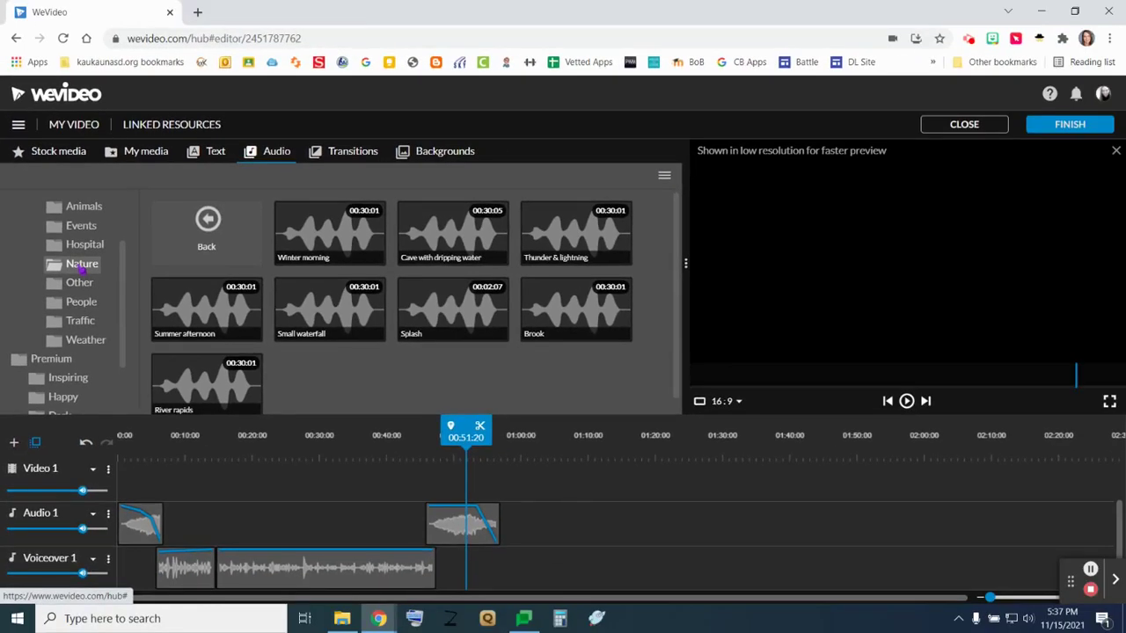
Place the Brook sound on Audio 1 after the intro and preview it
drag(573, 309, 221, 522)
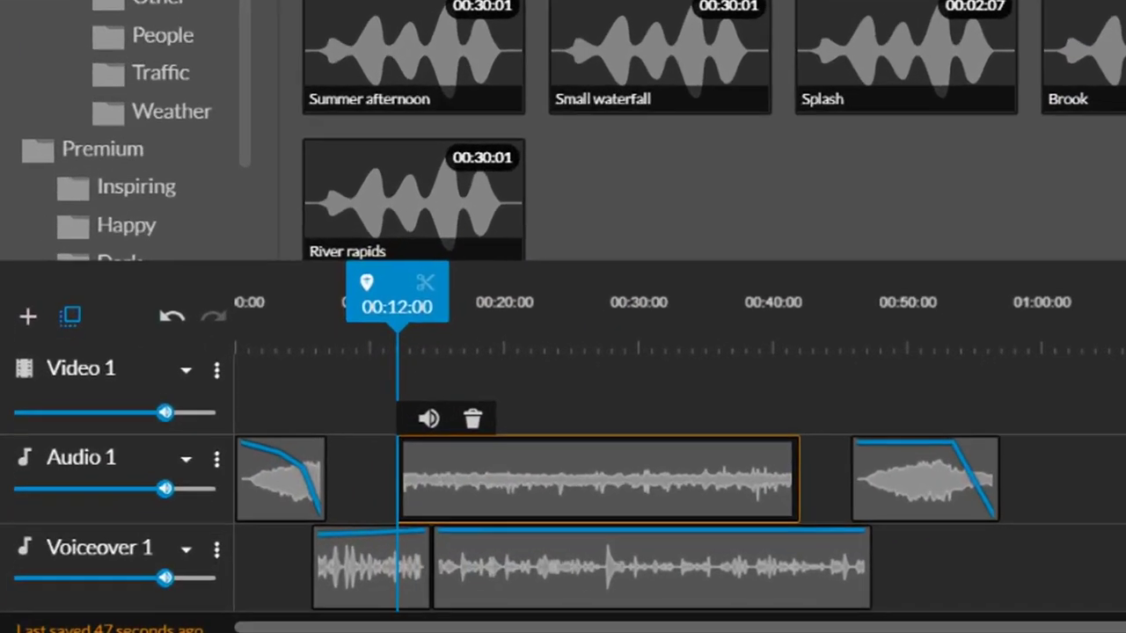
key(space)
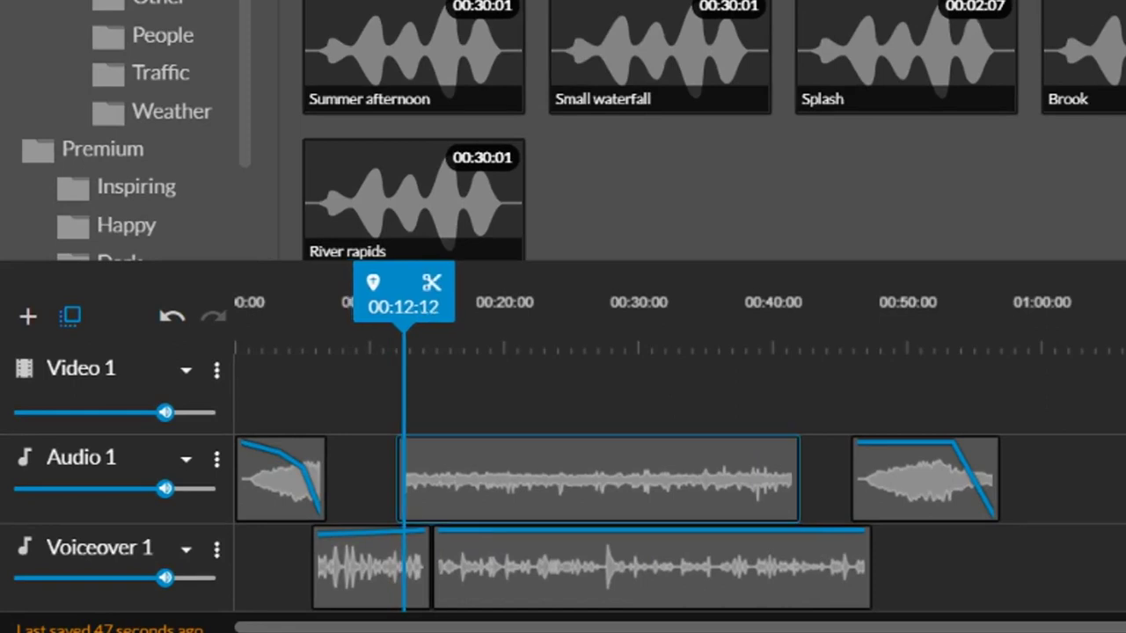
click(633, 489)
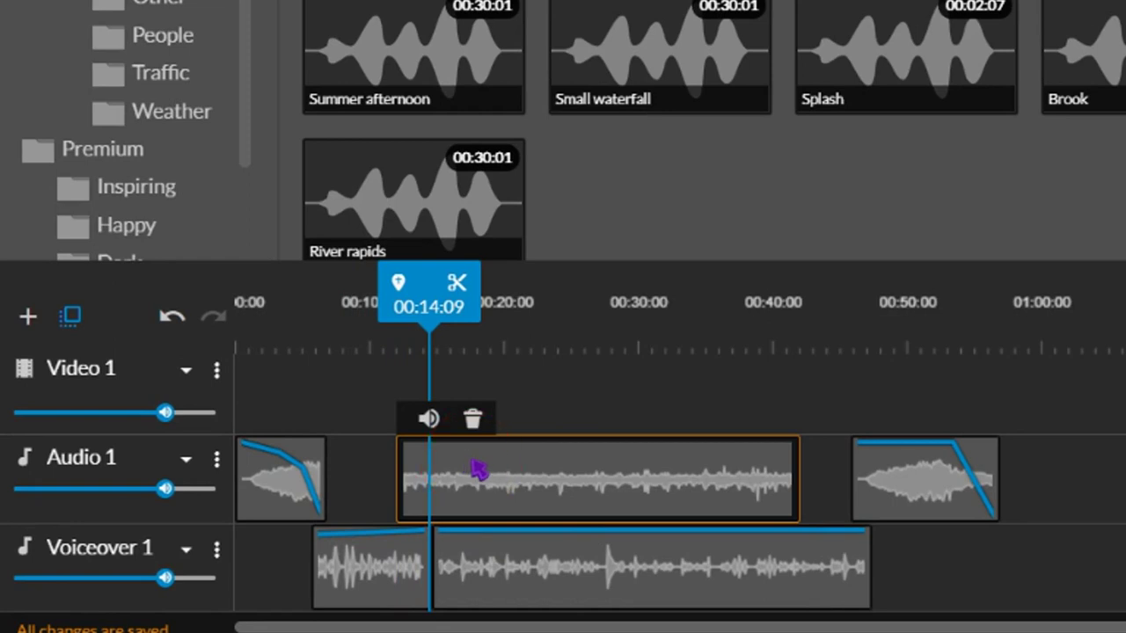
Show Audio 1 volume levels and lower Brook from 56% down to about 16%
click(223, 458)
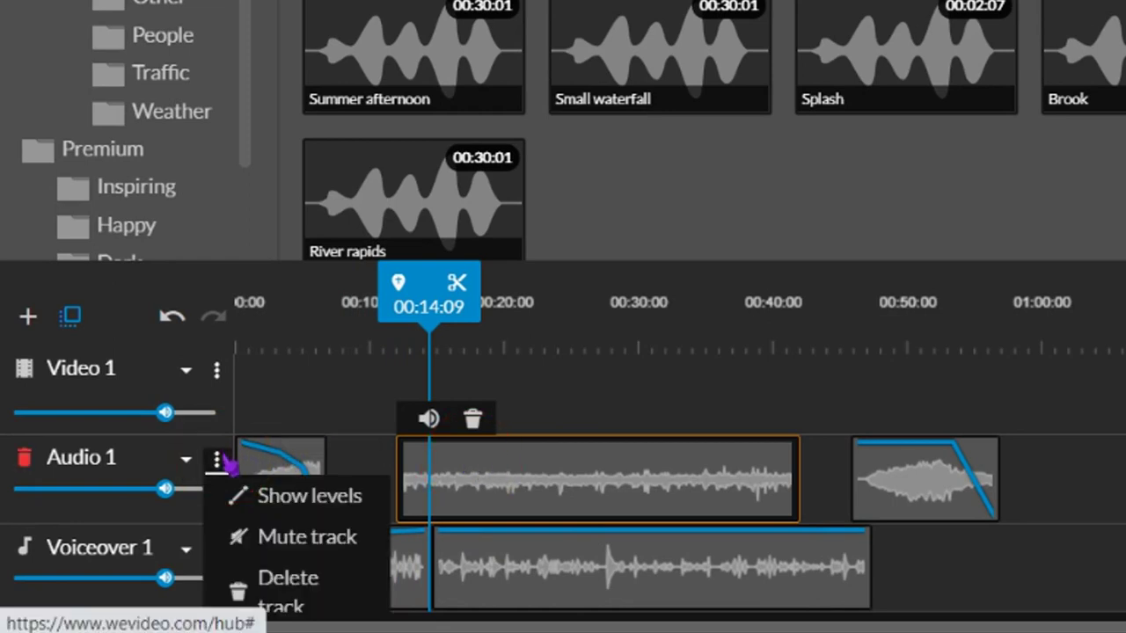
click(256, 498)
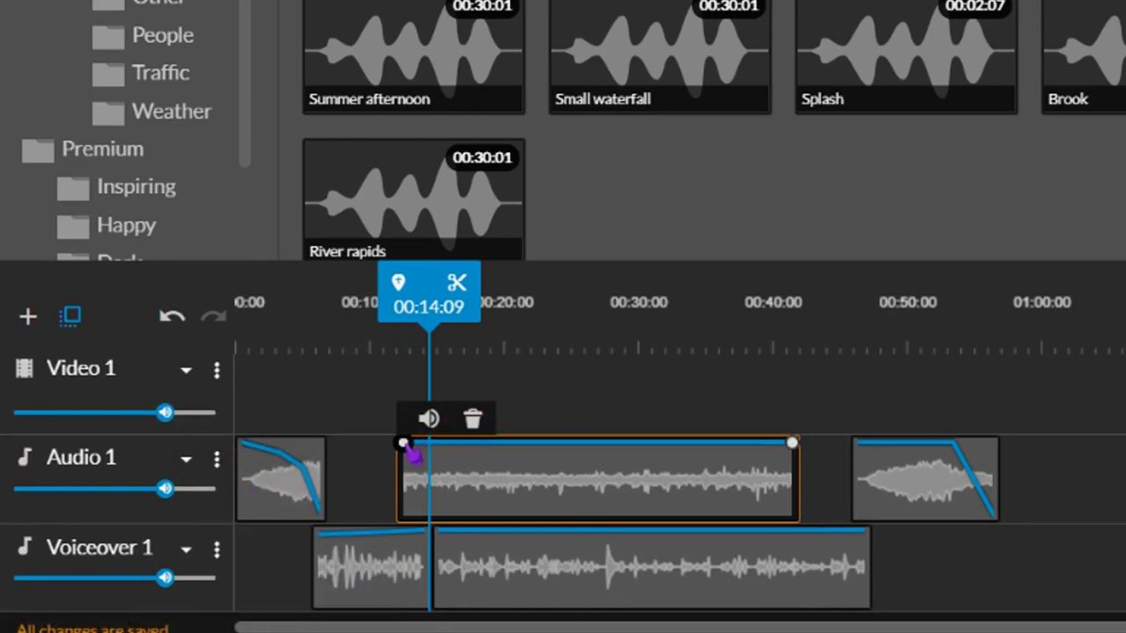
drag(403, 444, 403, 496)
mouse_move(498, 484)
mouse_down()
mouse_move(501, 515)
mouse_move(499, 503)
mouse_up()
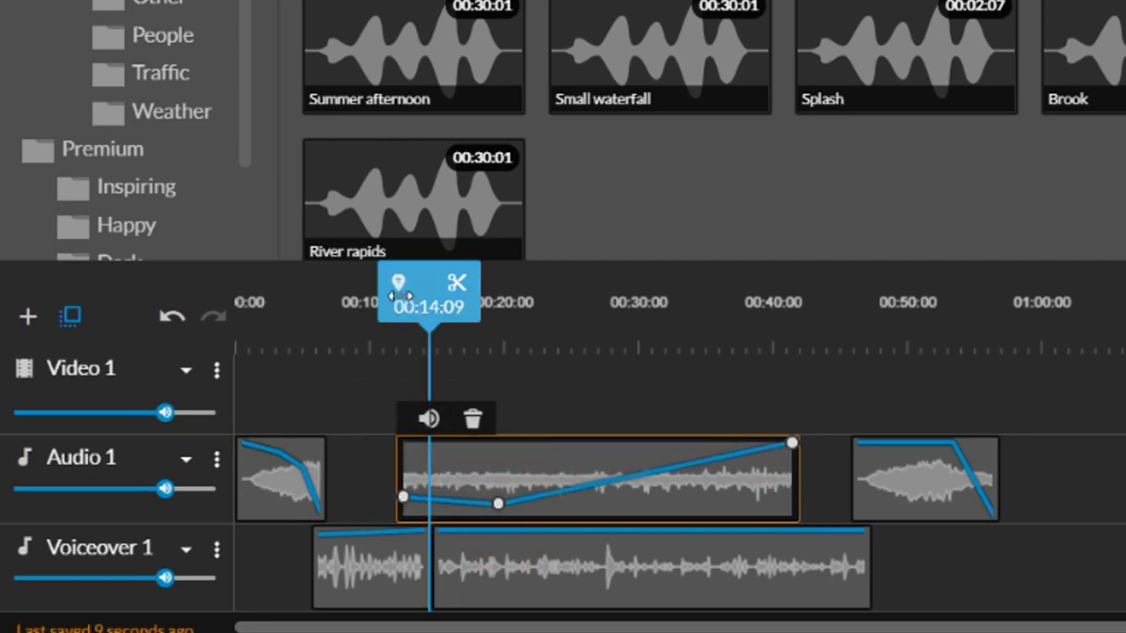
Split the Brook clip at the playhead and delete the right part
mouse_move(416, 332)
mouse_down()
mouse_move(477, 326)
mouse_move(481, 338)
mouse_up()
click(526, 286)
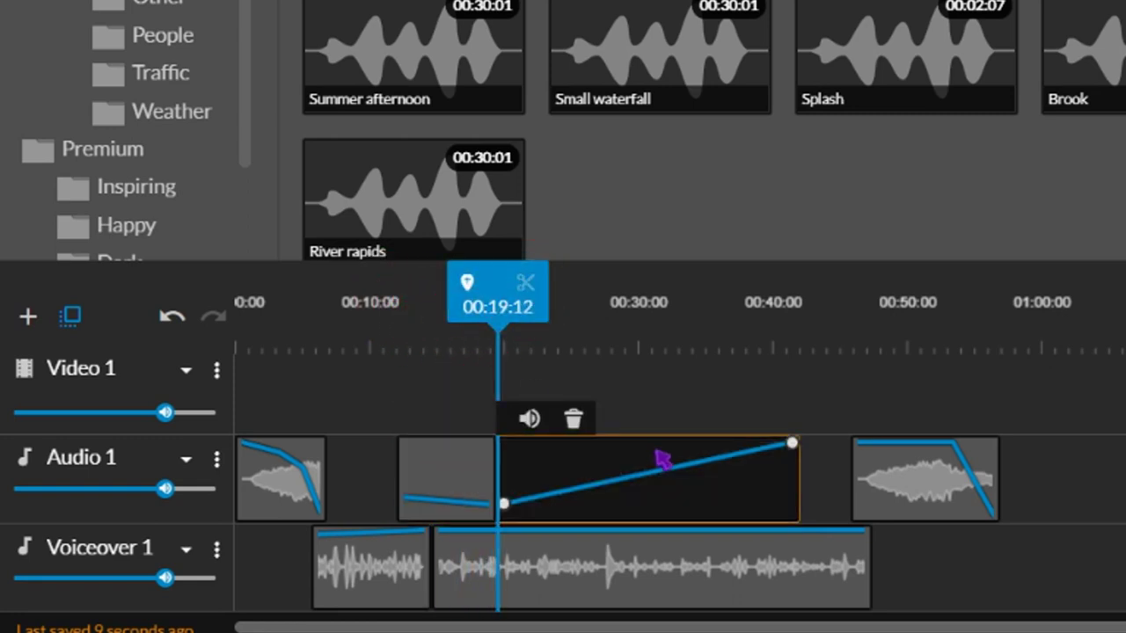
key(Delete)
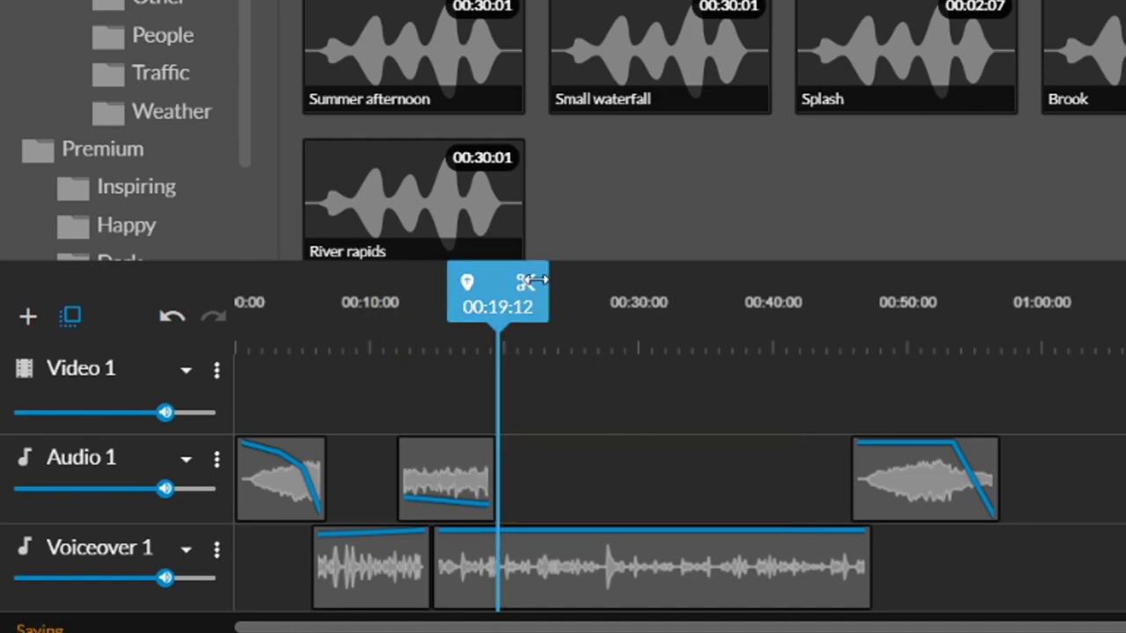
Play back the shortened Brook clip from about 00:12, then return to the project start
drag(538, 291, 401, 294)
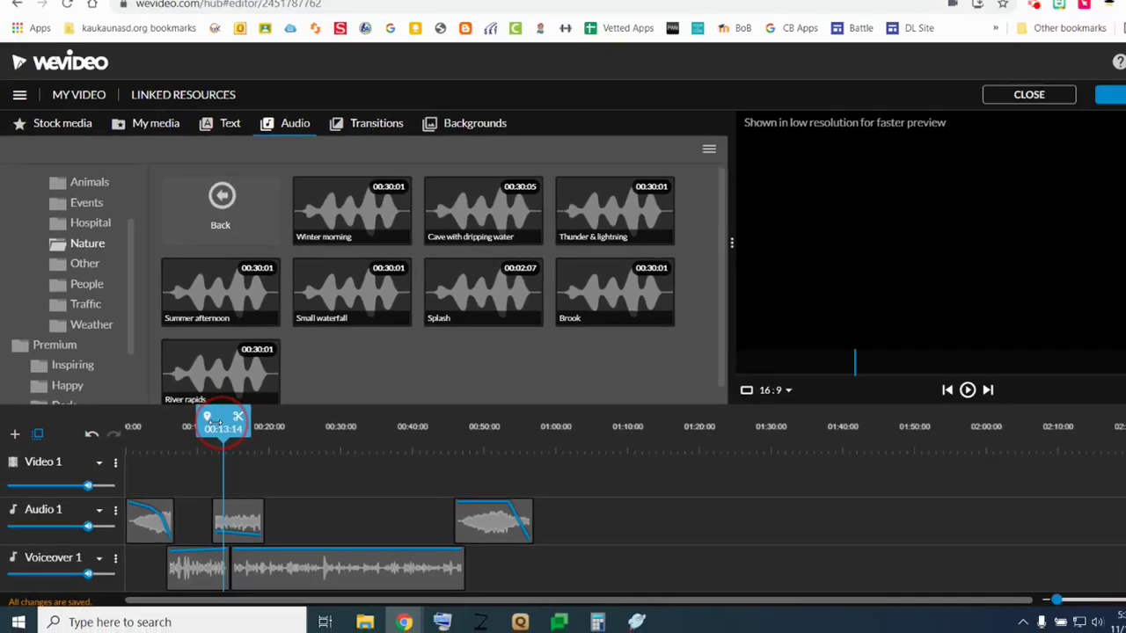
drag(216, 422, 214, 423)
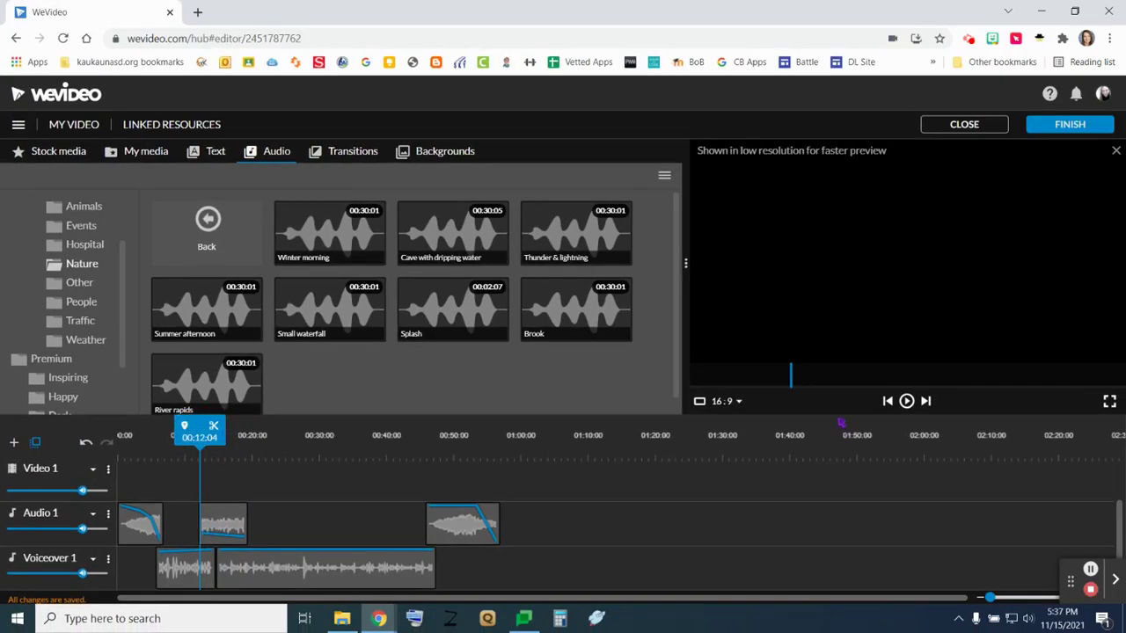
click(967, 390)
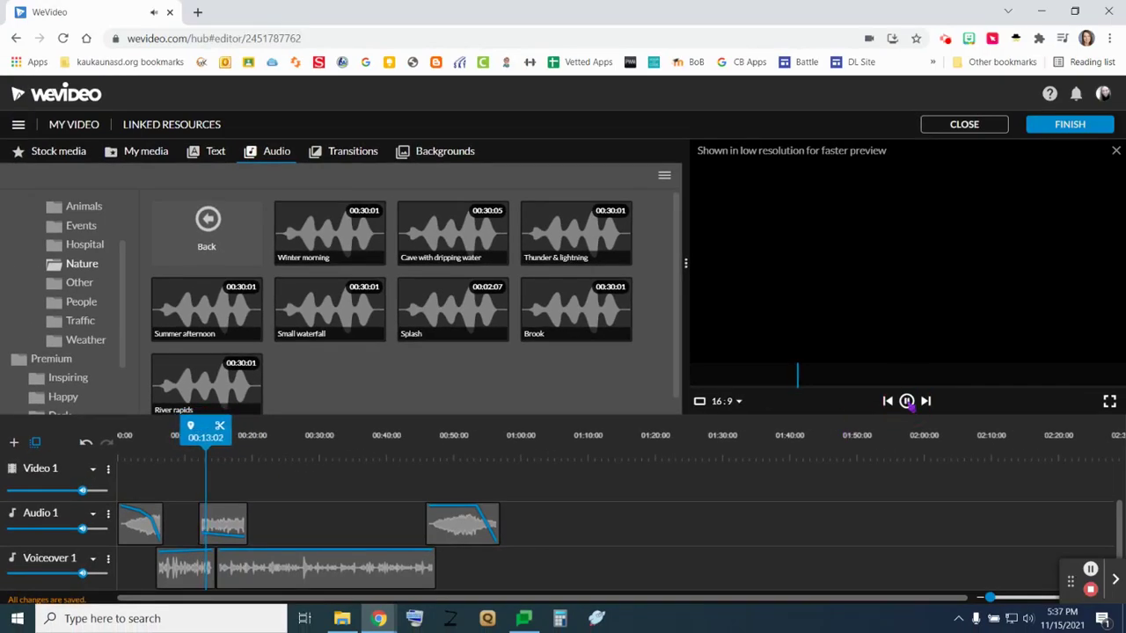
click(909, 402)
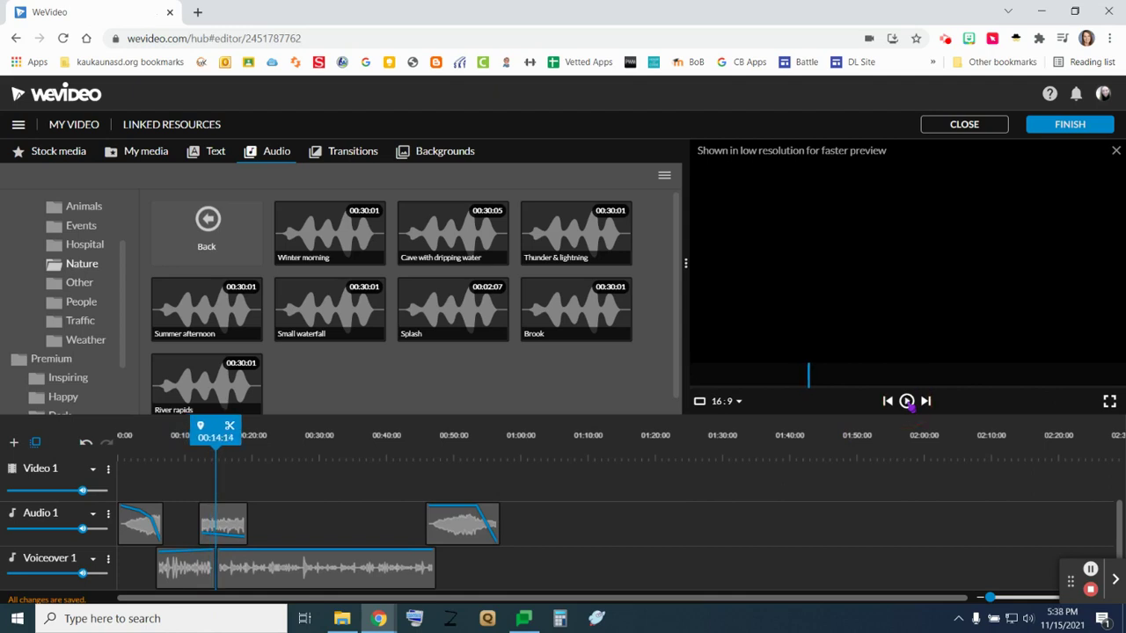
click(887, 401)
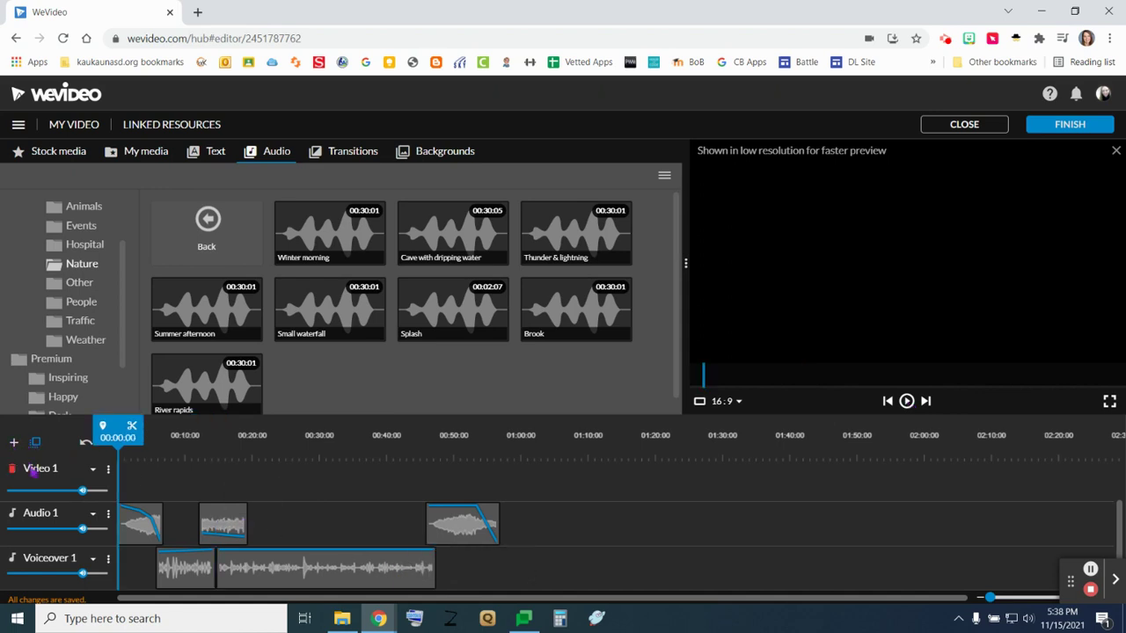
Create an Audio-type track, Audio 2, from the Add a track dialog
click(92, 469)
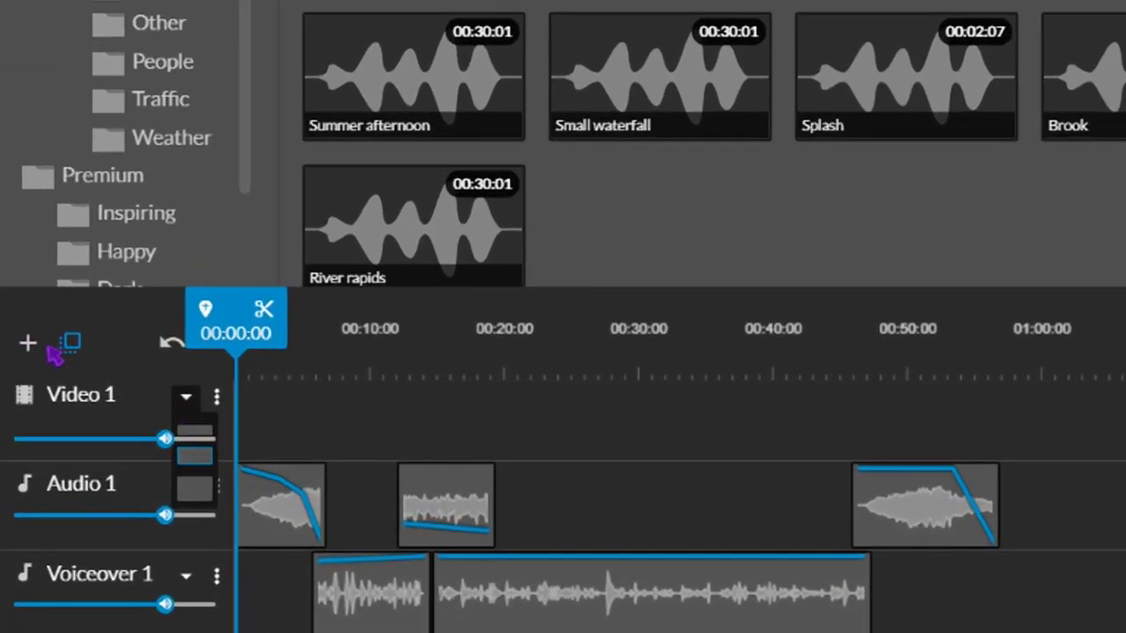
click(29, 341)
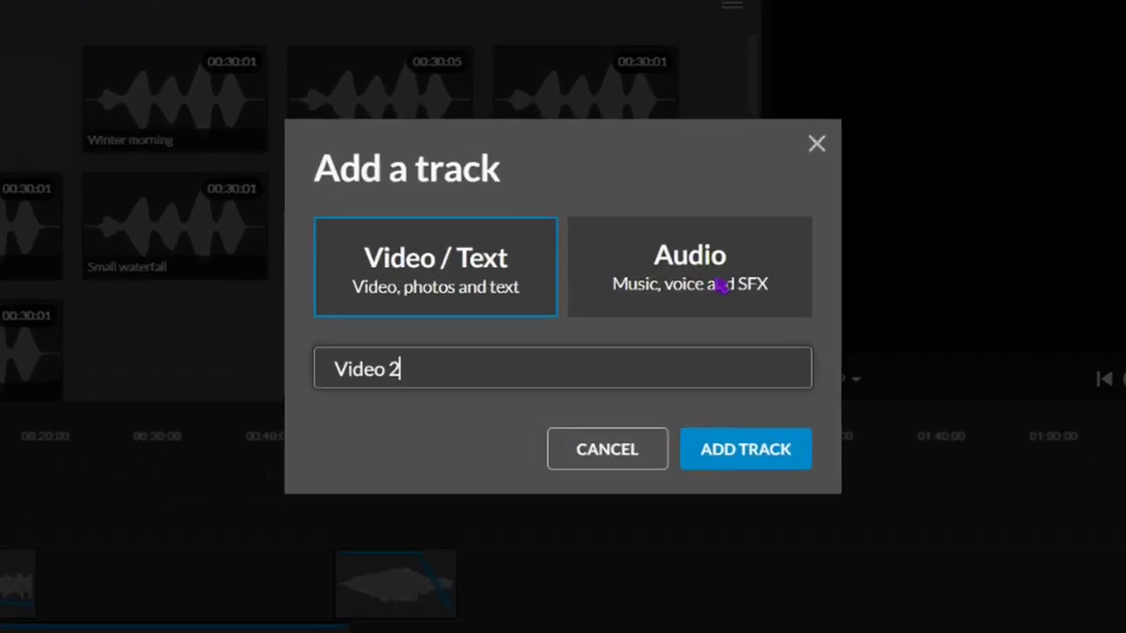
click(716, 284)
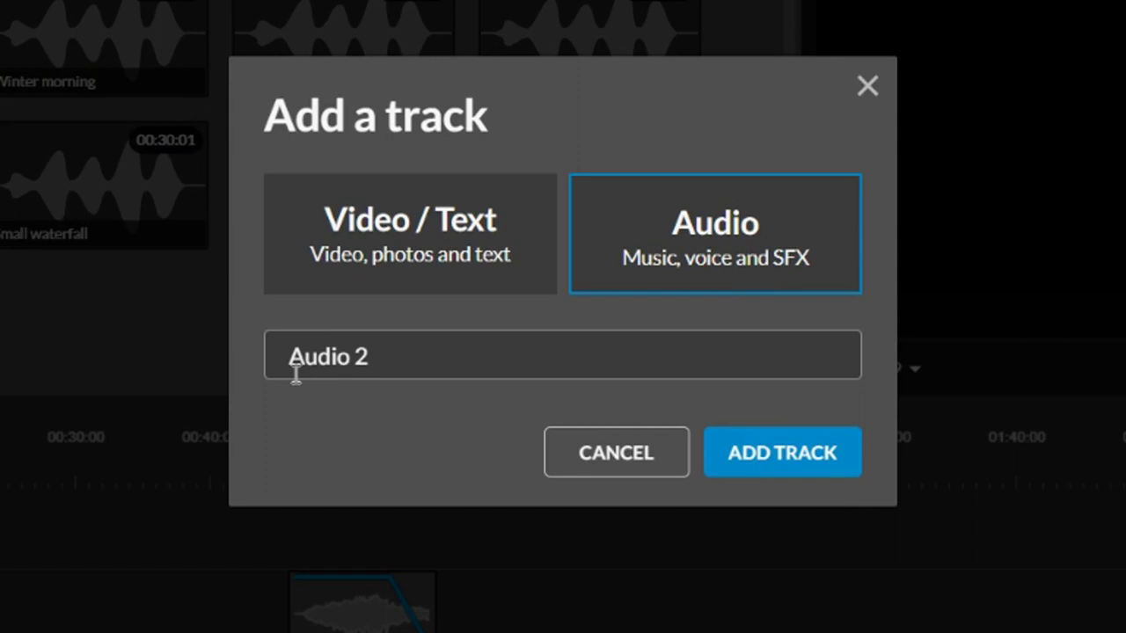
click(812, 455)
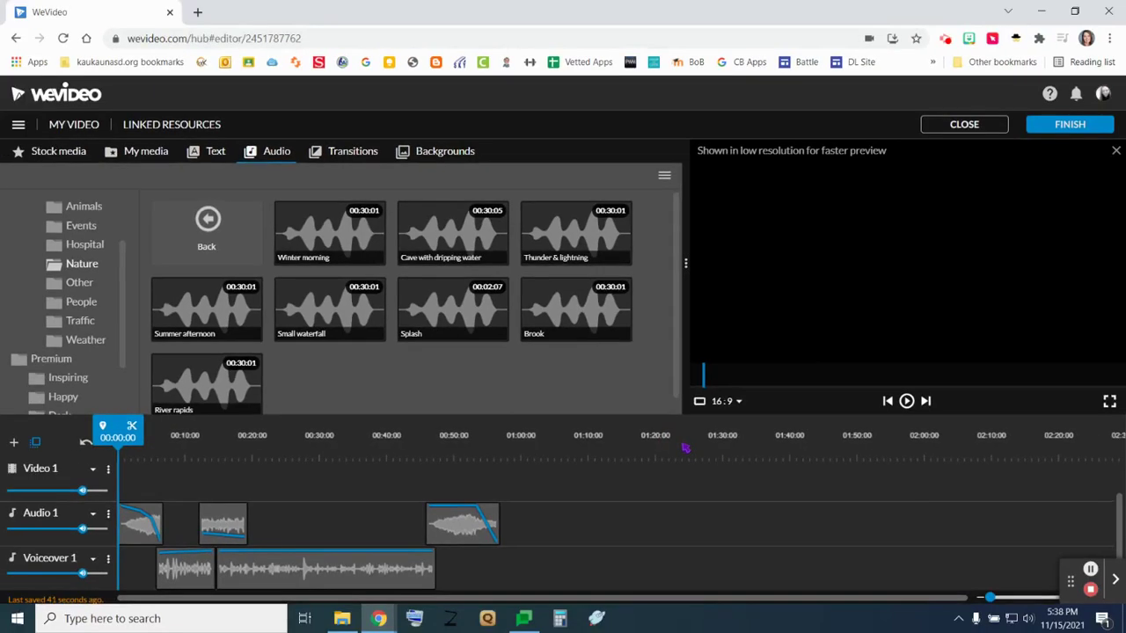
scroll(143, 473, down, 1)
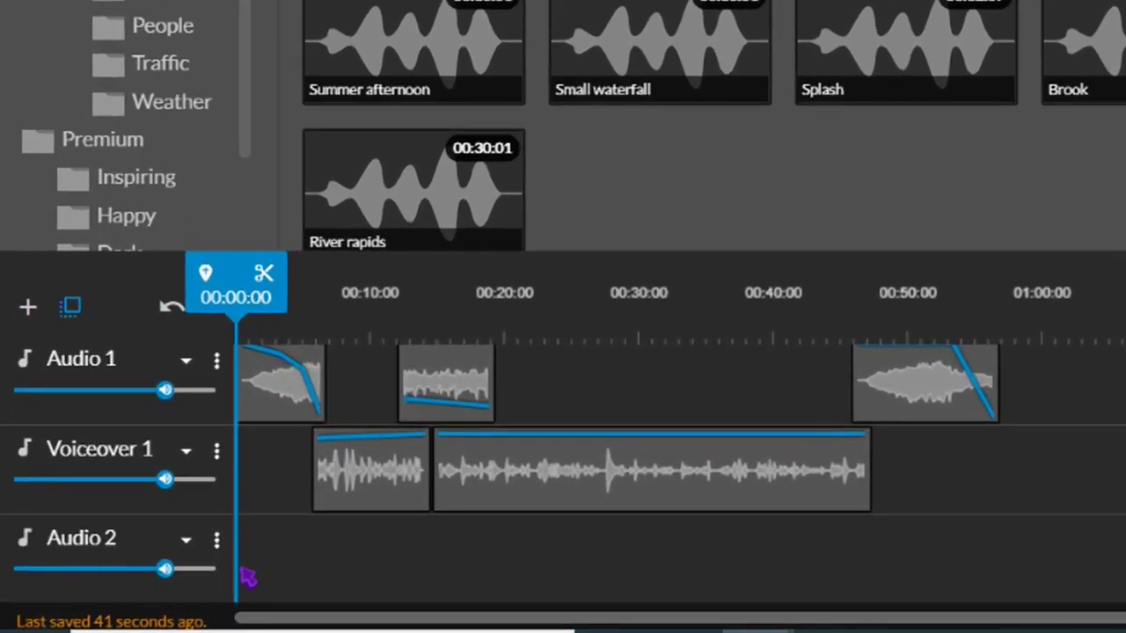
Drag the Brook clip from Audio 1 down to Audio 2 near 00:11 and deselect it
drag(453, 403, 442, 559)
click(651, 580)
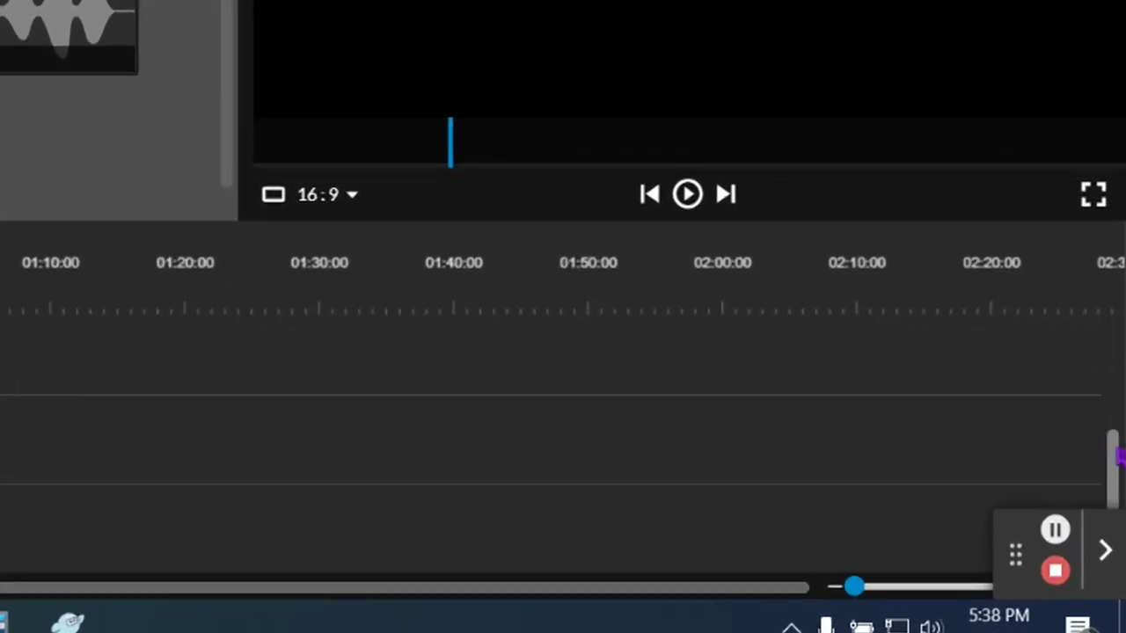
mouse_move(1114, 457)
mouse_down()
mouse_move(1112, 307)
mouse_move(1116, 445)
mouse_up()
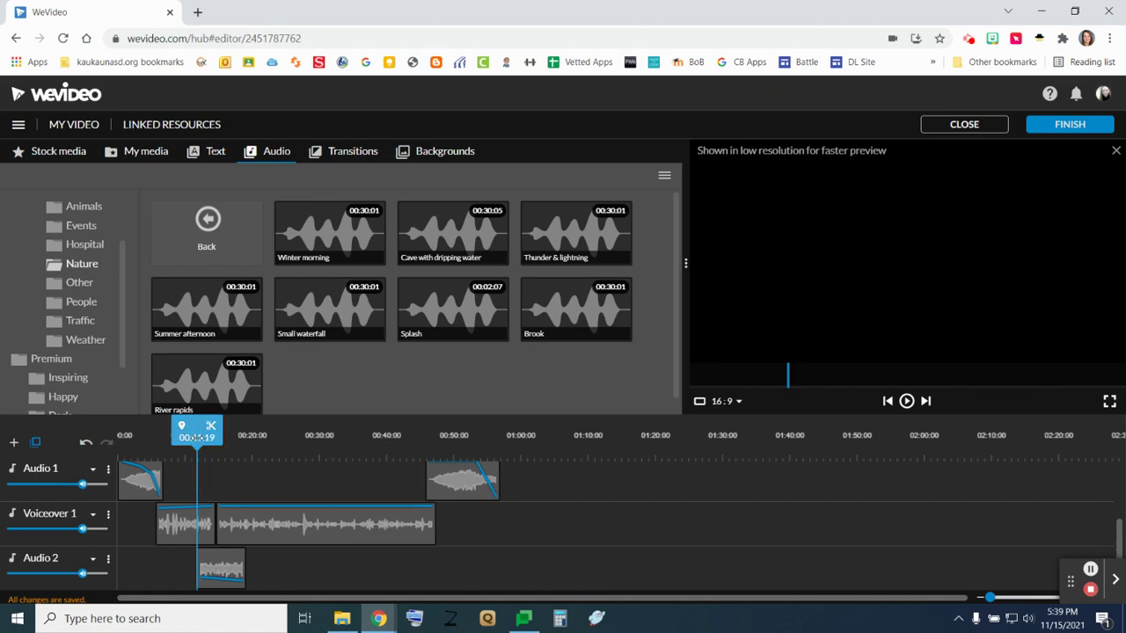
drag(200, 437, 104, 437)
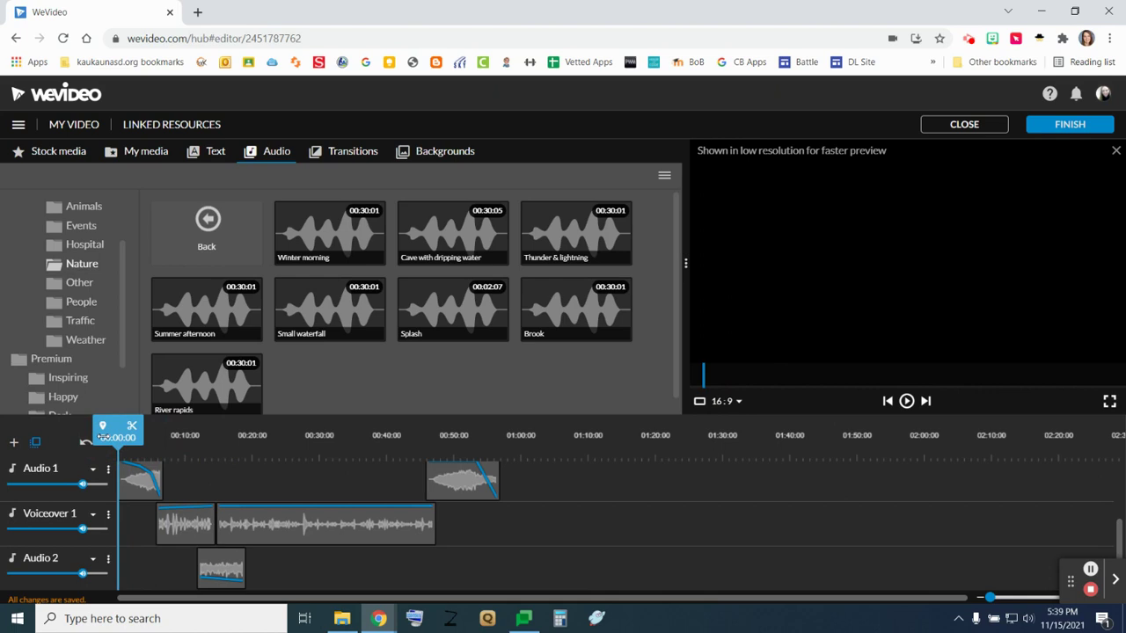
click(907, 401)
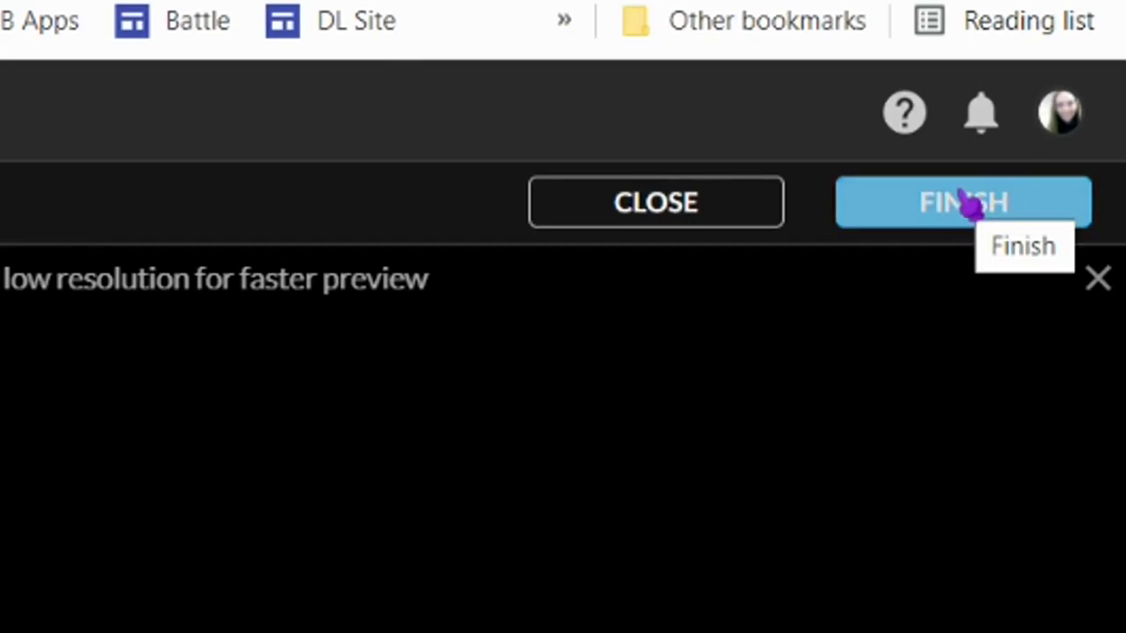
Go to FINISH and confirm 'My Video 17' as the export title
click(968, 204)
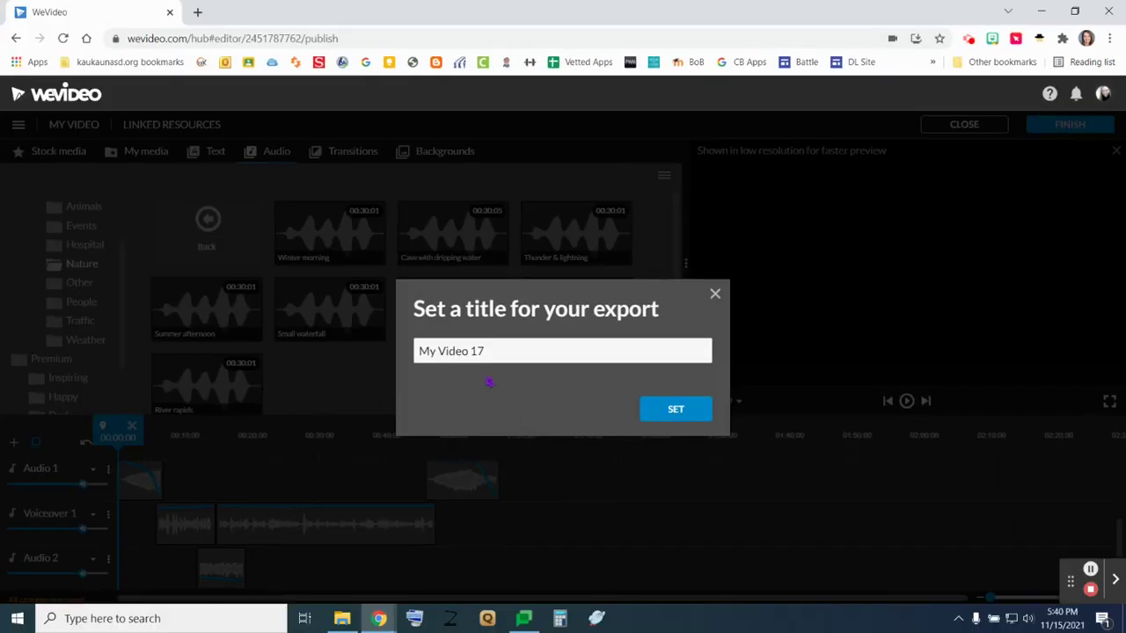
click(658, 415)
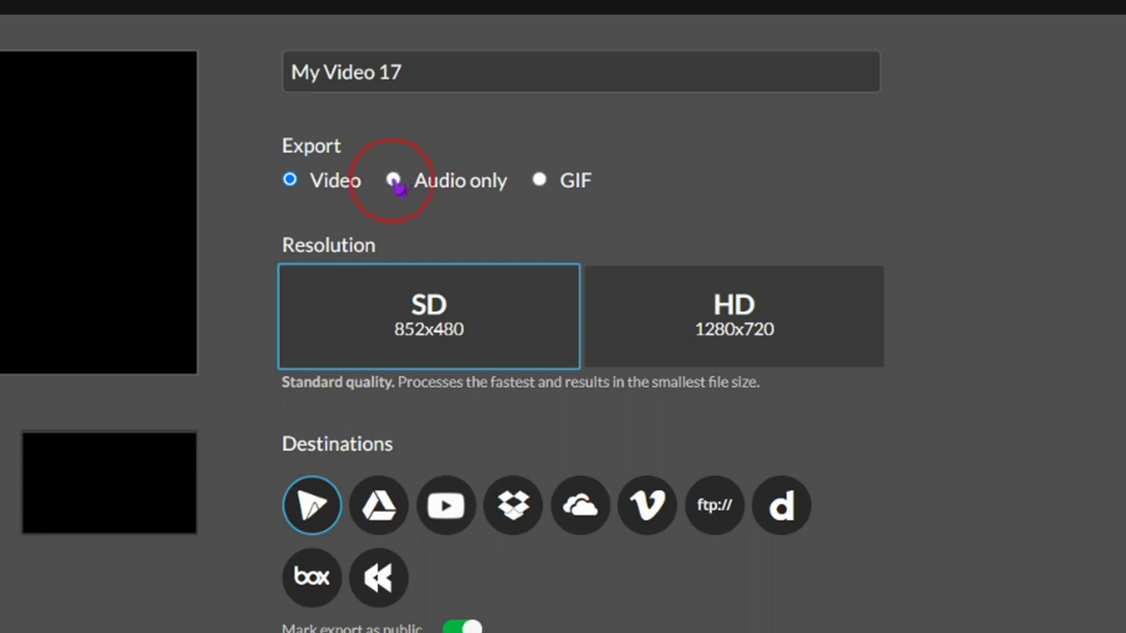
Choose Audio only and export My Video 17 as a 57-second audio file
click(393, 181)
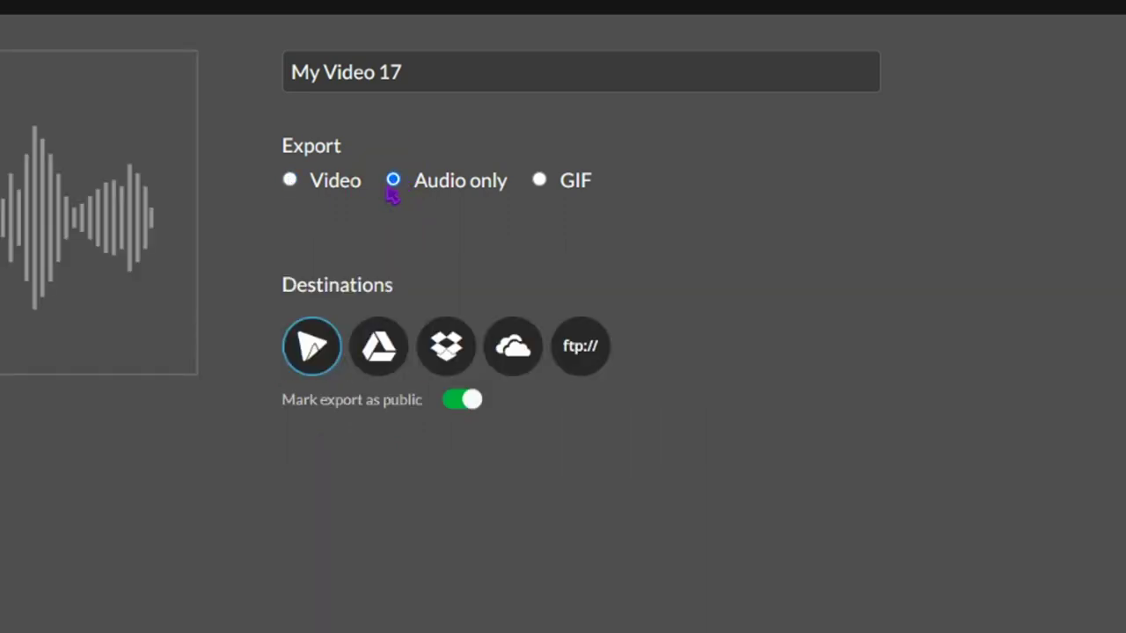
click(384, 357)
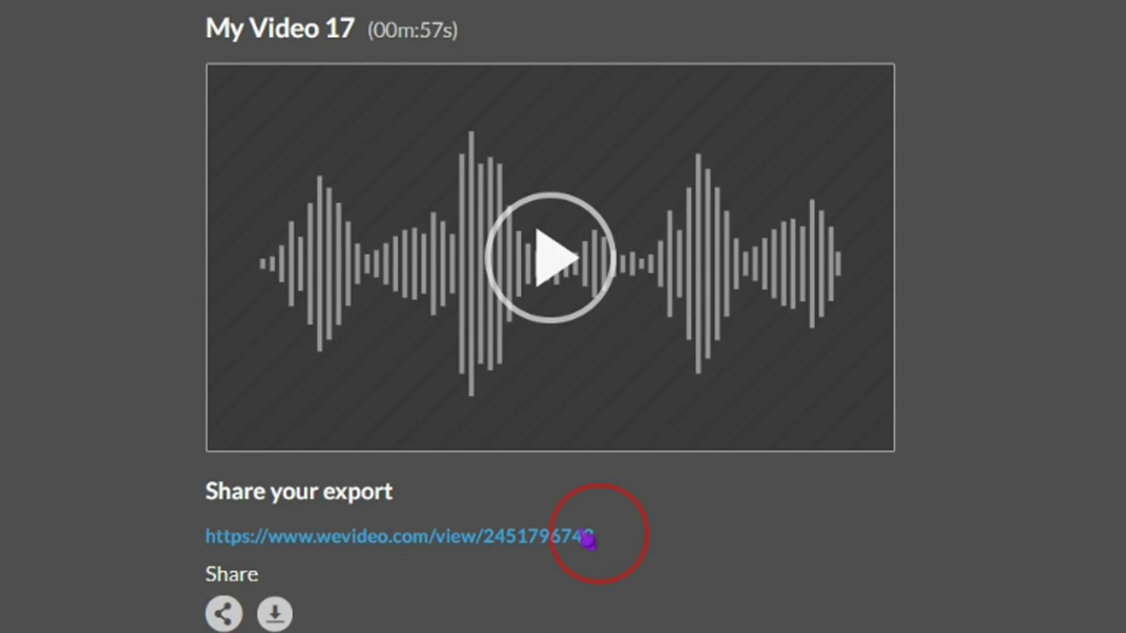
Select the wevideo.com share link under Share your export
drag(586, 535, 210, 531)
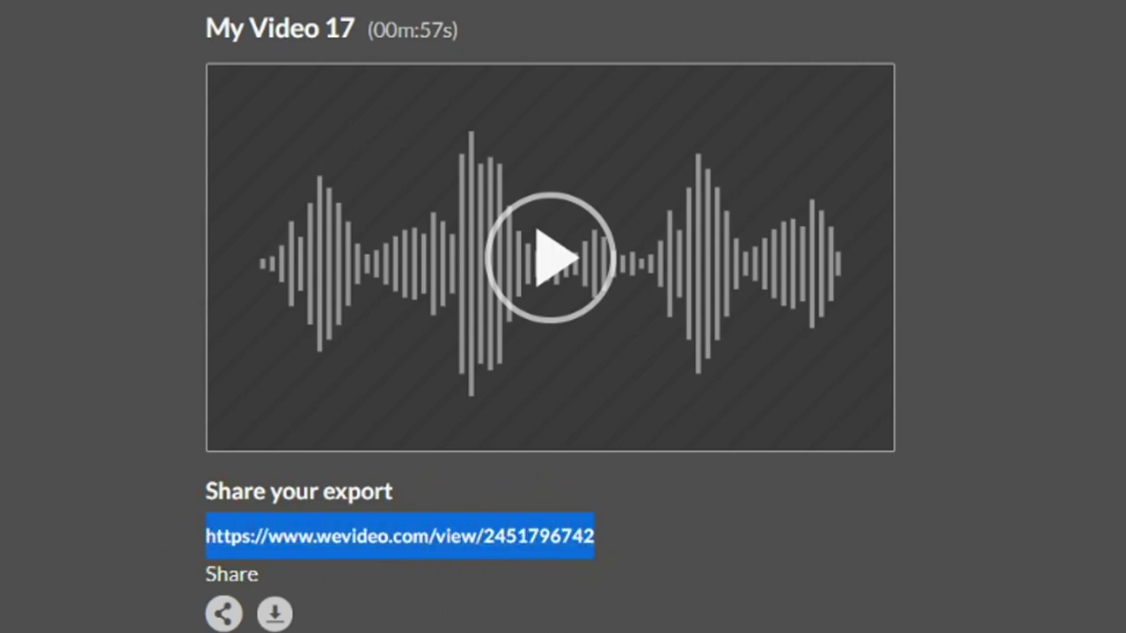